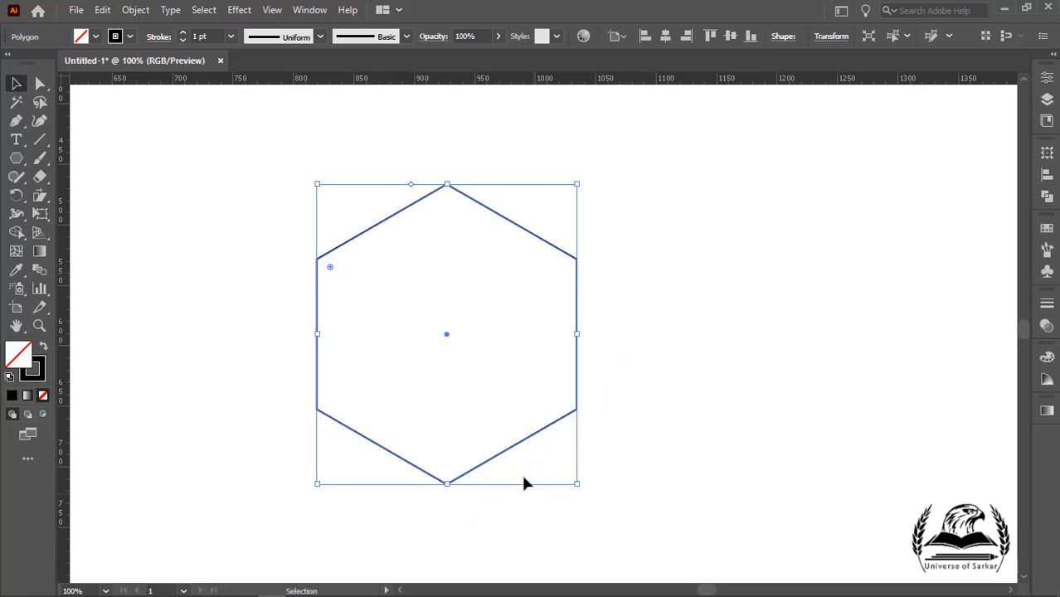
Step: Draw three line segments from the hexagon's right, left and bottom vertices to its center to form a cube
left_click(39, 140)
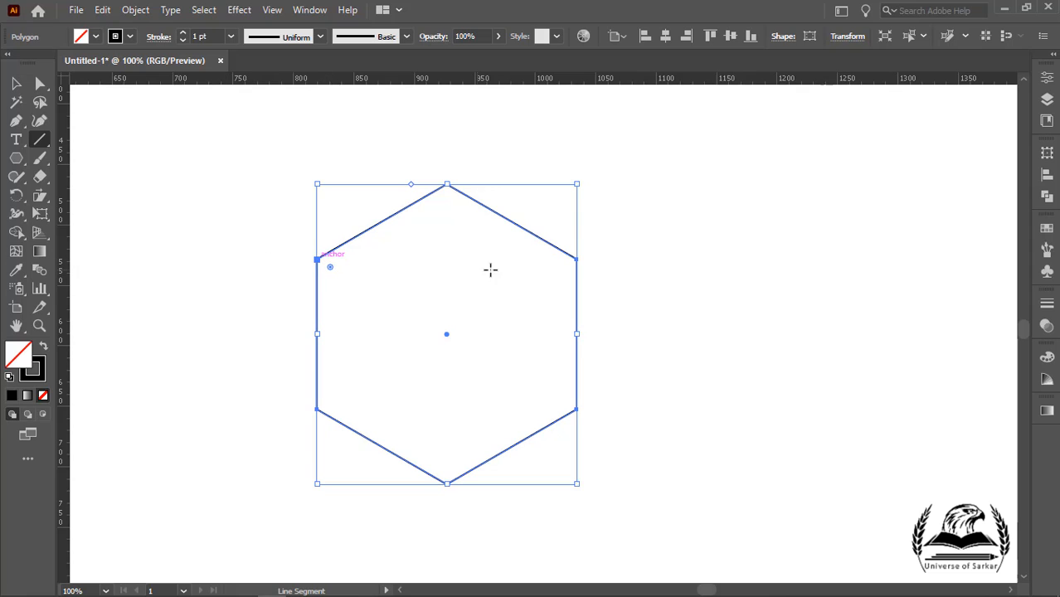
left_click_drag(576, 260, 447, 333)
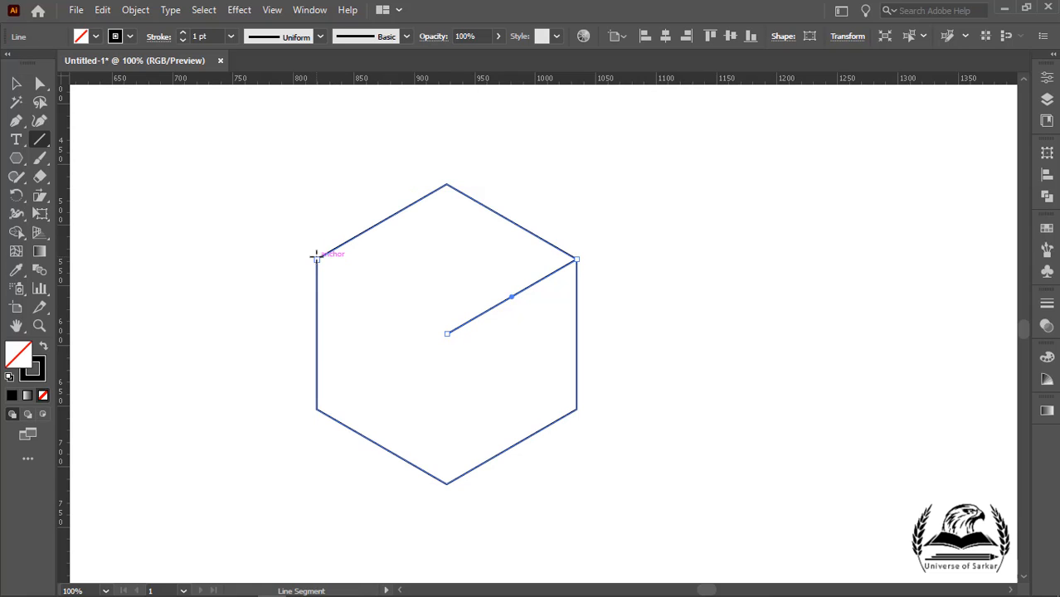
left_click_drag(316, 260, 447, 333)
left_click_drag(446, 484, 447, 332)
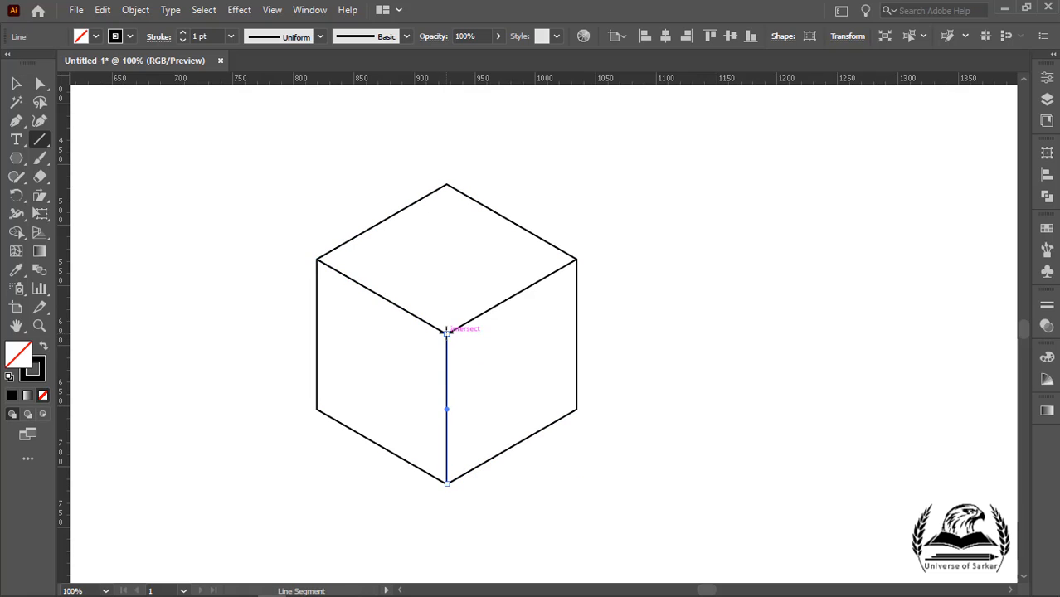
Step: Select the whole cube drawing and flip it vertically so the inner corner points downward
left_click(15, 88)
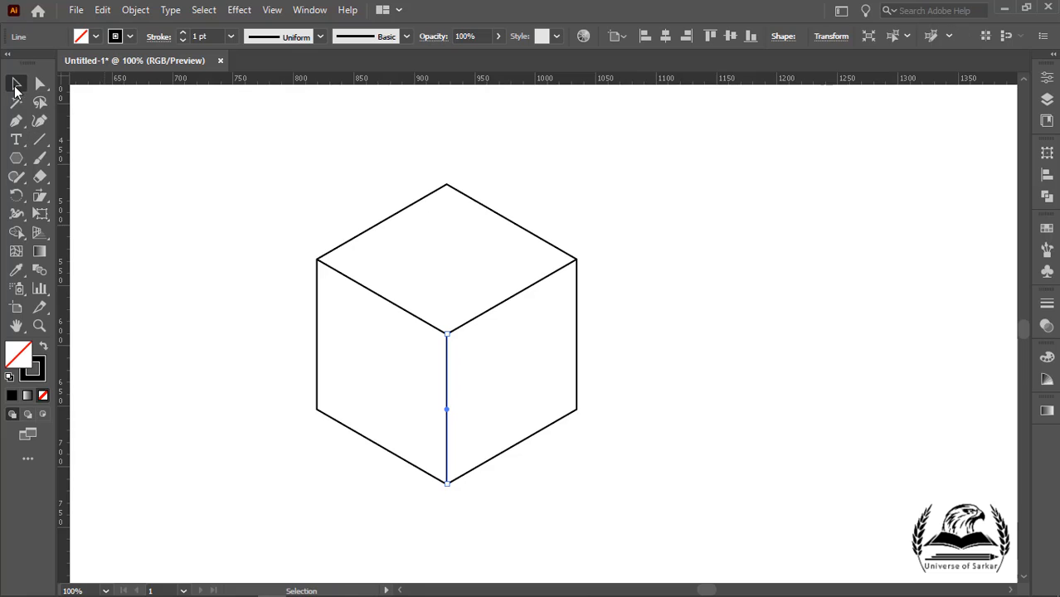
left_click(165, 224)
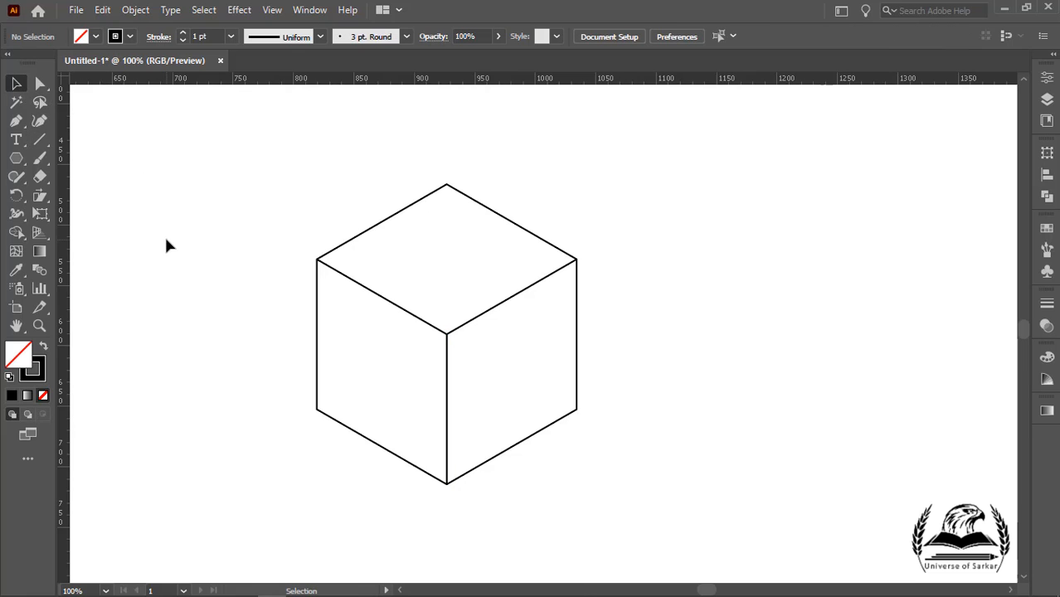
left_click_drag(231, 122, 647, 536)
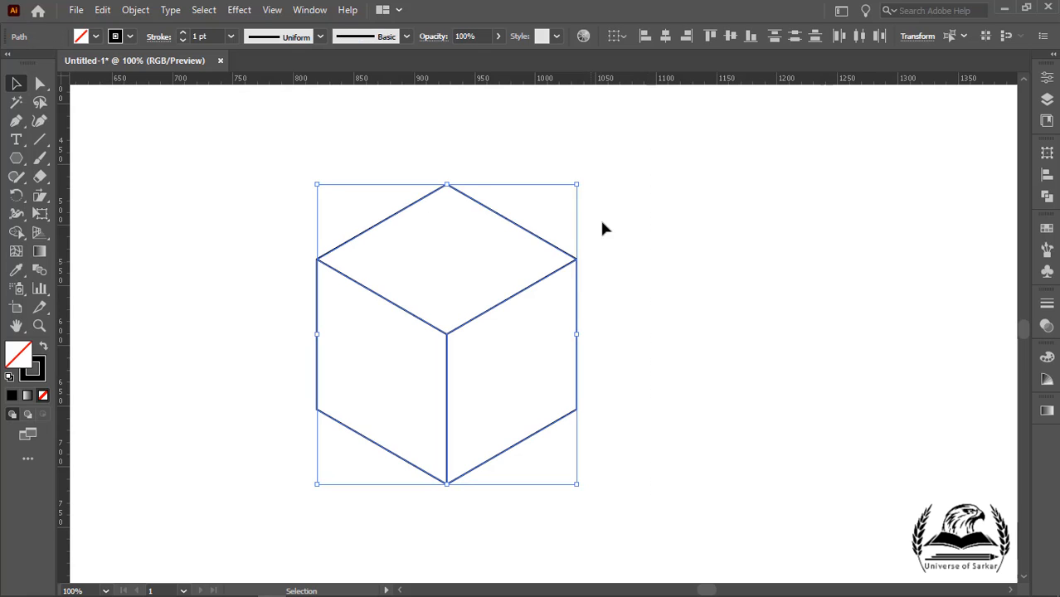
left_click_drag(585, 183, 343, 488)
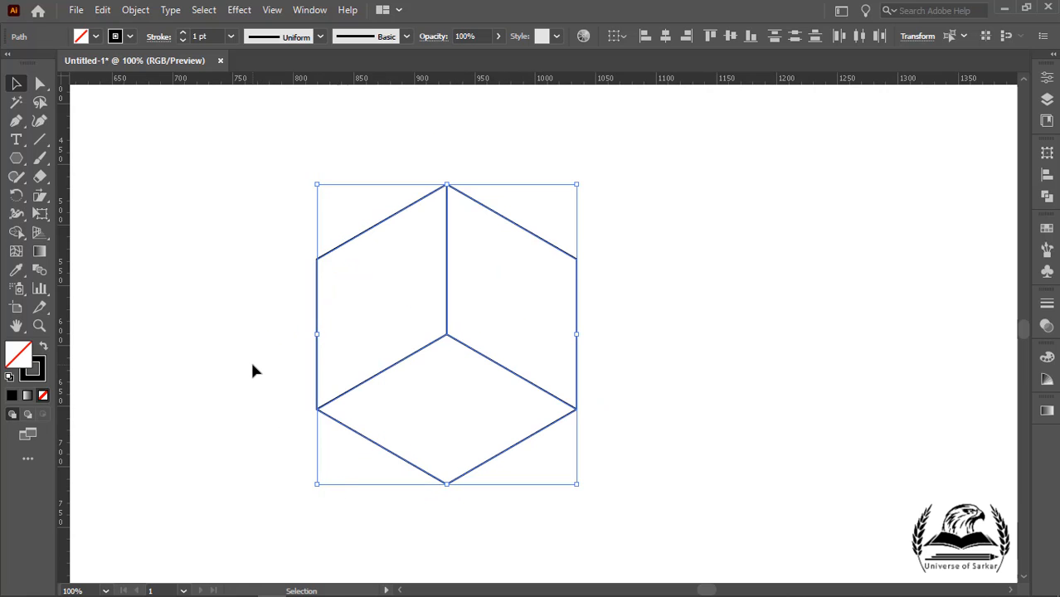
left_click(253, 370)
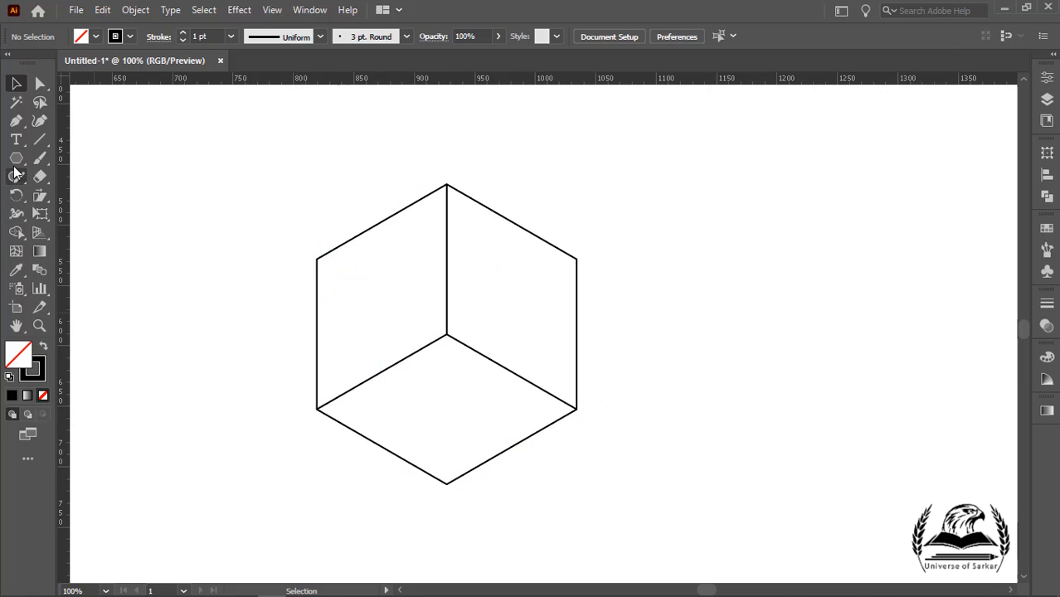
Step: Draw a tall narrow rectangle beside the cube and give it a black fill with no stroke
left_click_drag(14, 166, 49, 162)
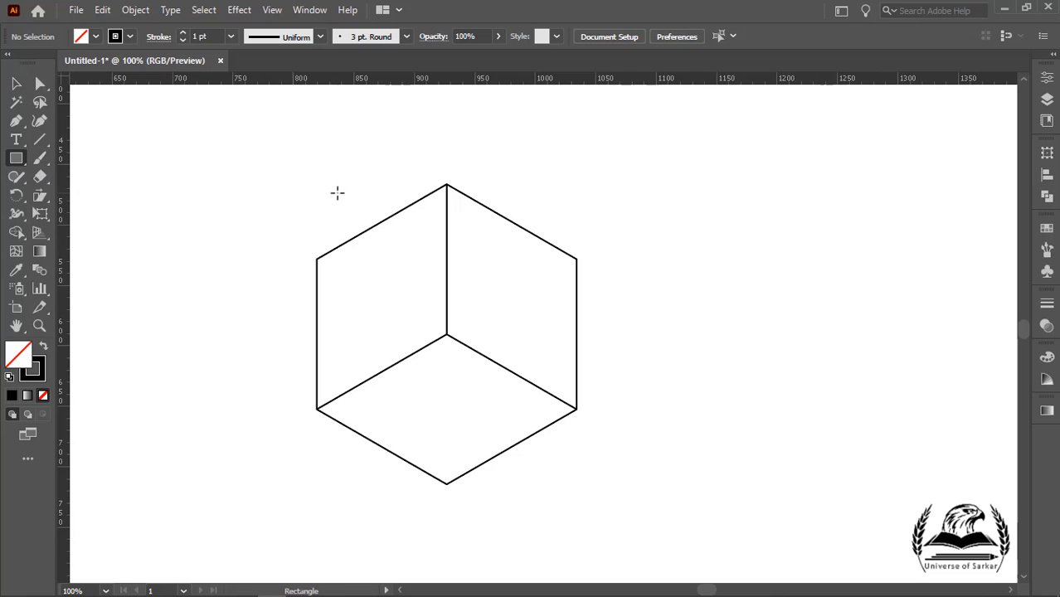
left_click_drag(626, 227, 656, 402)
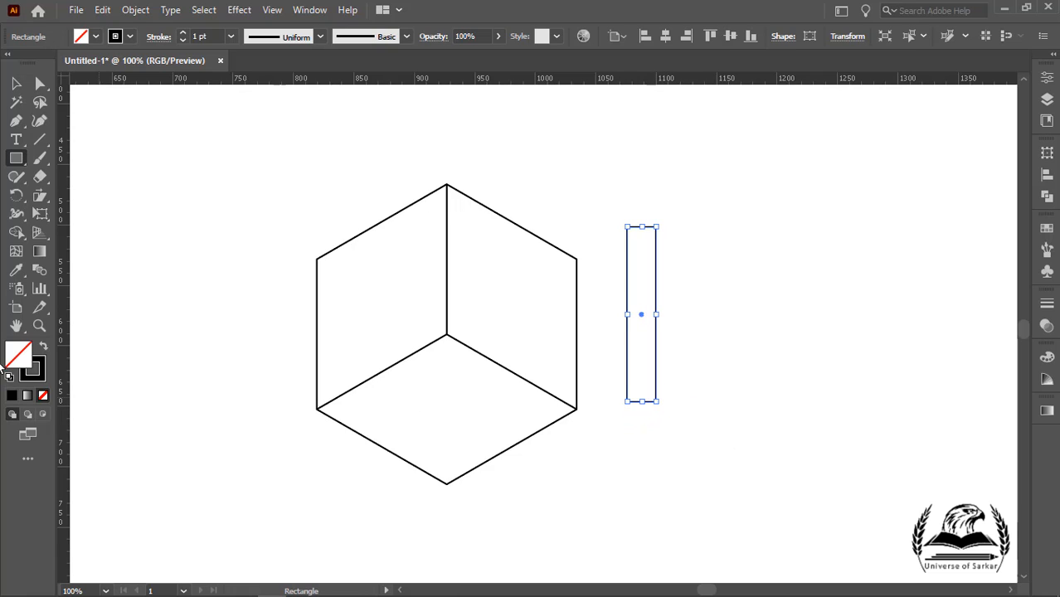
left_click(44, 347)
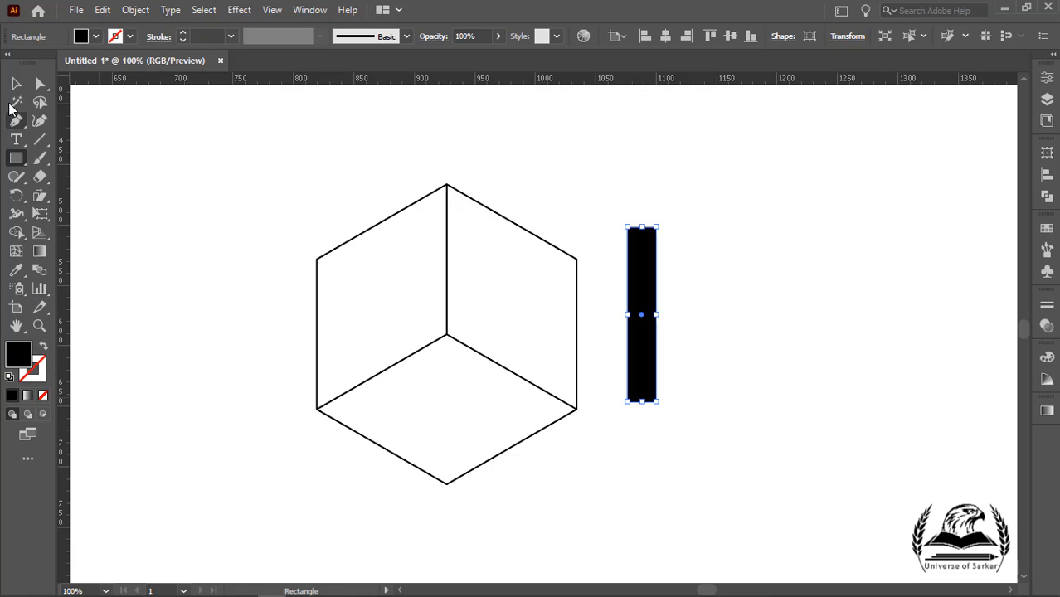
Step: Move the rectangle onto the cube so its right side runs along the vertical edge ending at the center
left_click(16, 83)
left_click_drag(637, 286, 431, 251)
left_click_drag(431, 361, 431, 335)
left_click(256, 305)
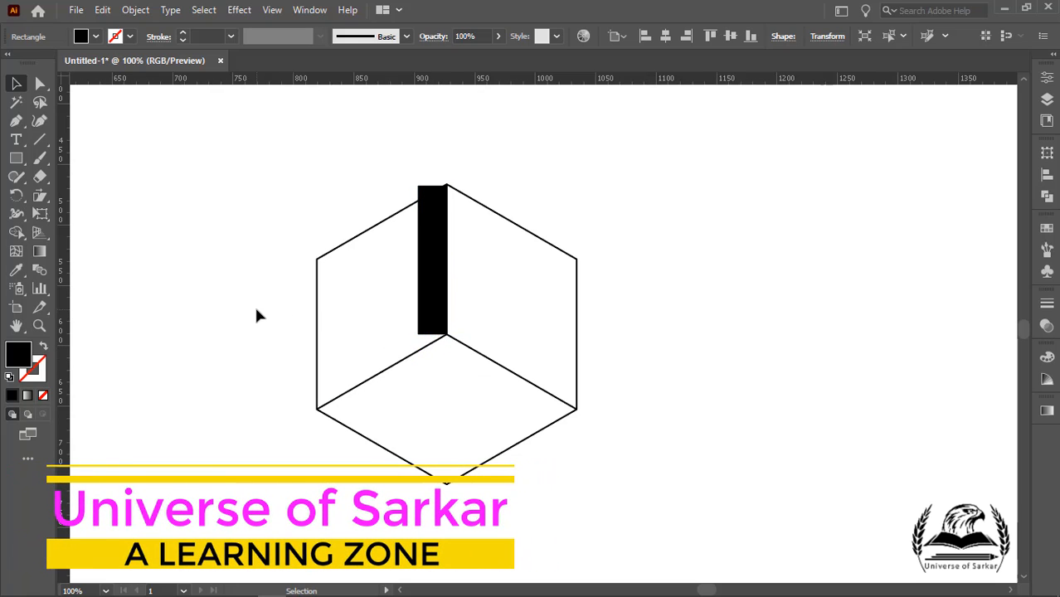
Step: Switch to Outline view and stretch the rectangle's top edge up to the cube's top vertex
left_click(272, 10)
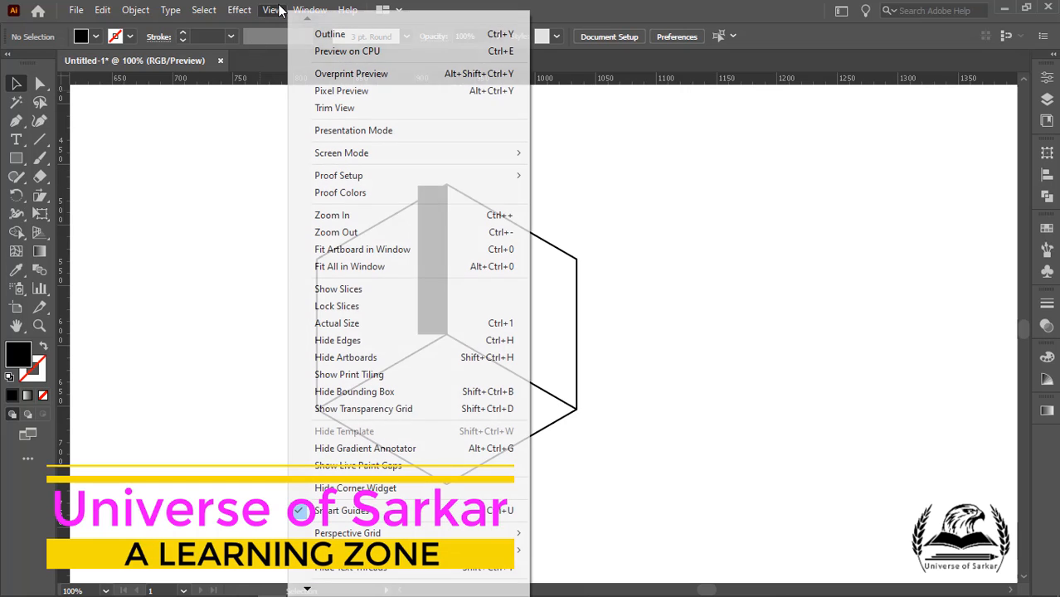
left_click(308, 10)
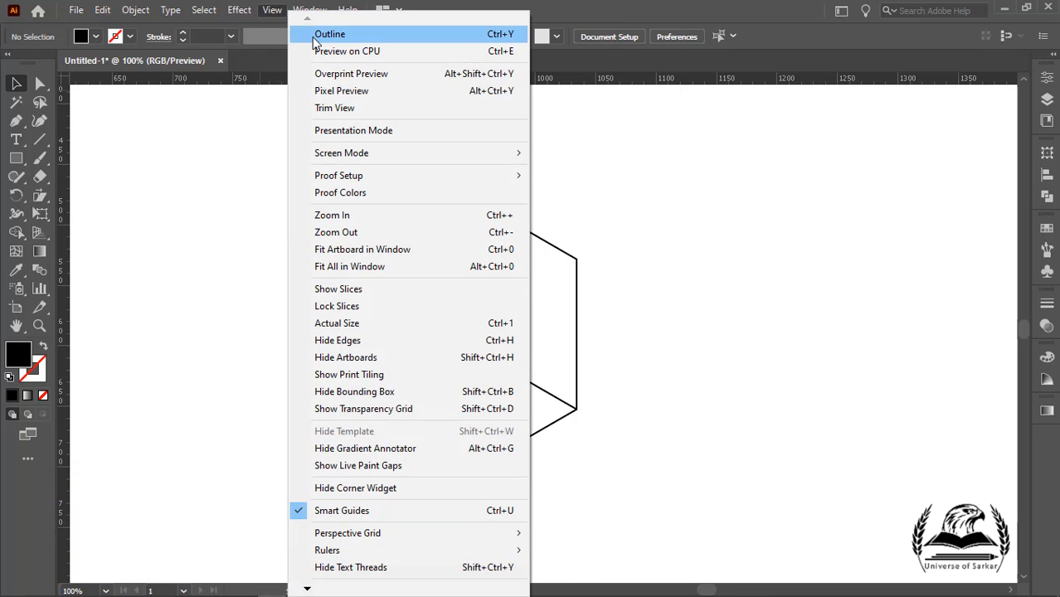
left_click(300, 32)
scroll(443, 174, "up", 2)
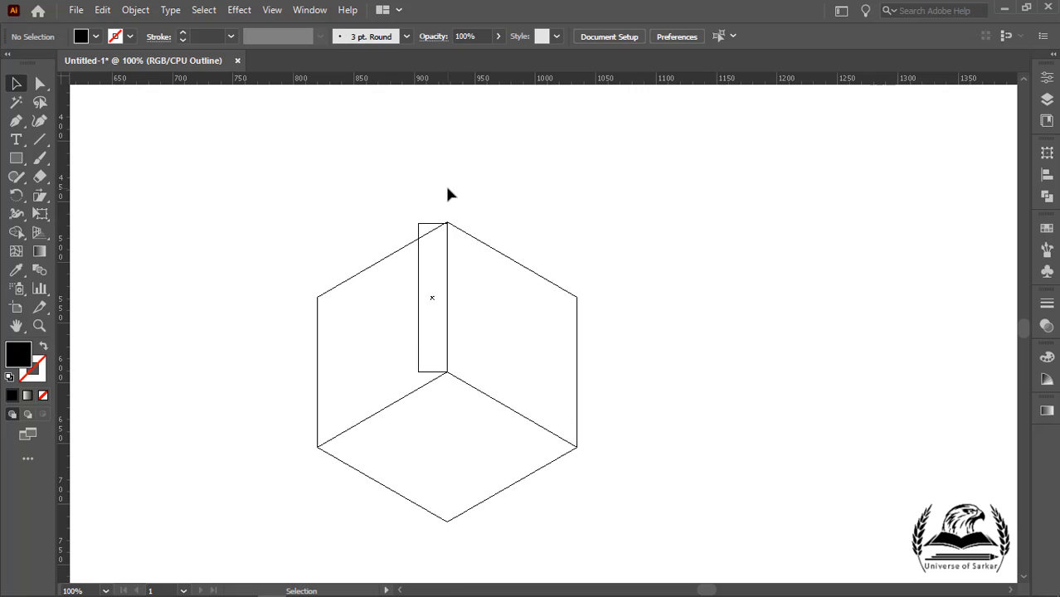
scroll(449, 224, "up", 6)
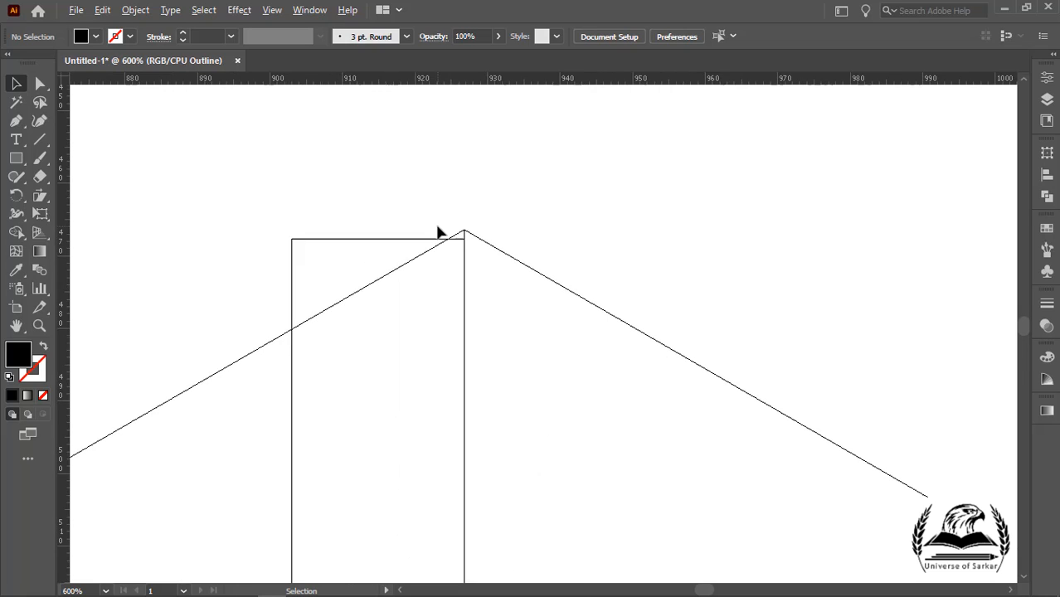
left_click(378, 247)
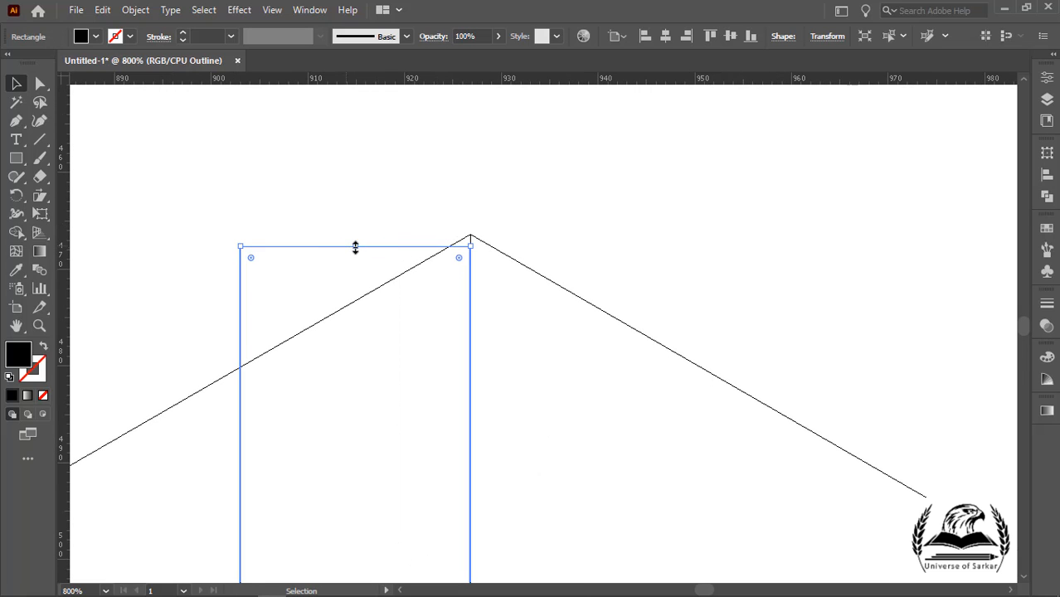
left_click_drag(356, 246, 357, 234)
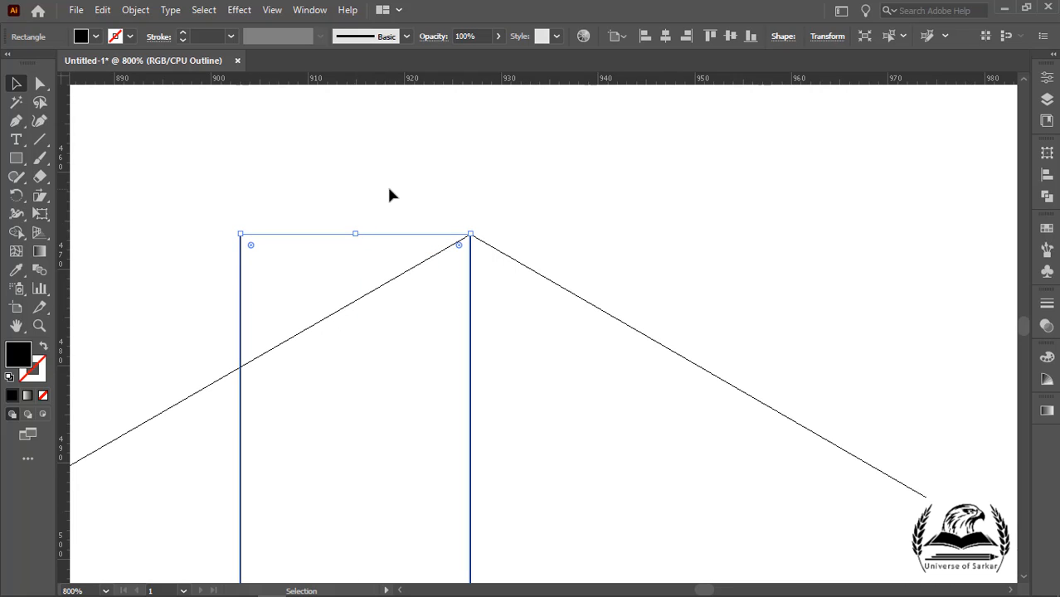
left_click(389, 189)
Step: Inspect the rectangle's bottom corner at the cube's center in Outline view, then return to Preview mode
scroll(390, 194, "down", 5)
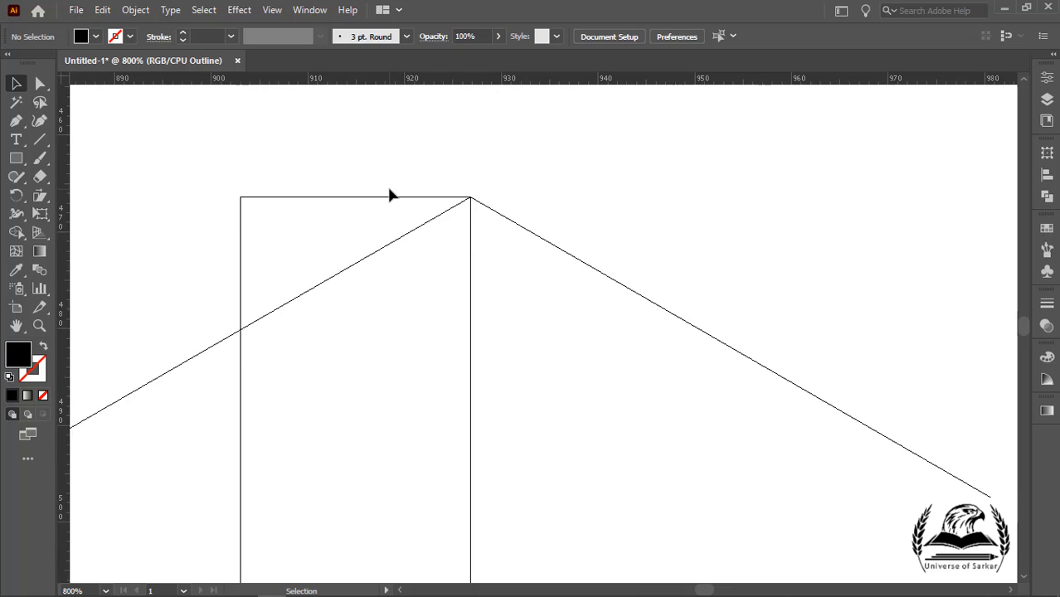
scroll(367, 274, "down", 3)
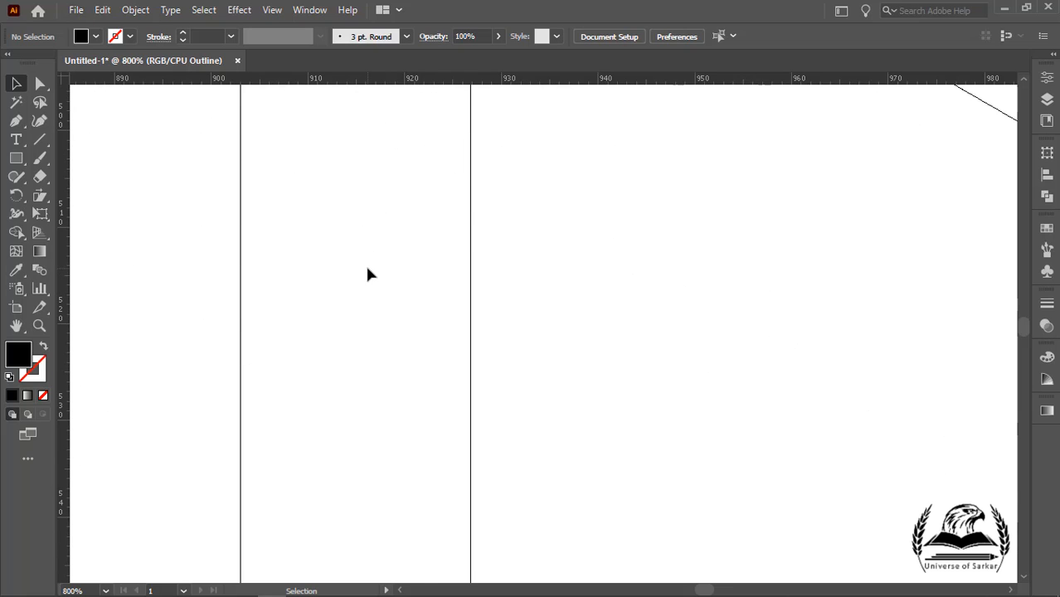
scroll(368, 274, "down", 3)
scroll(367, 274, "down", 1)
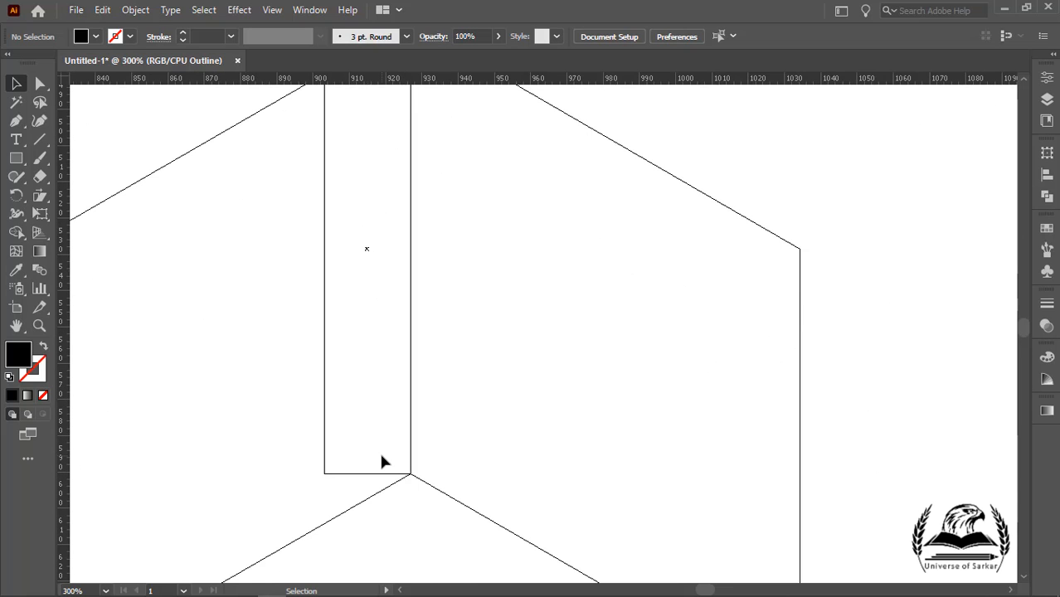
scroll(389, 456, "up", 5)
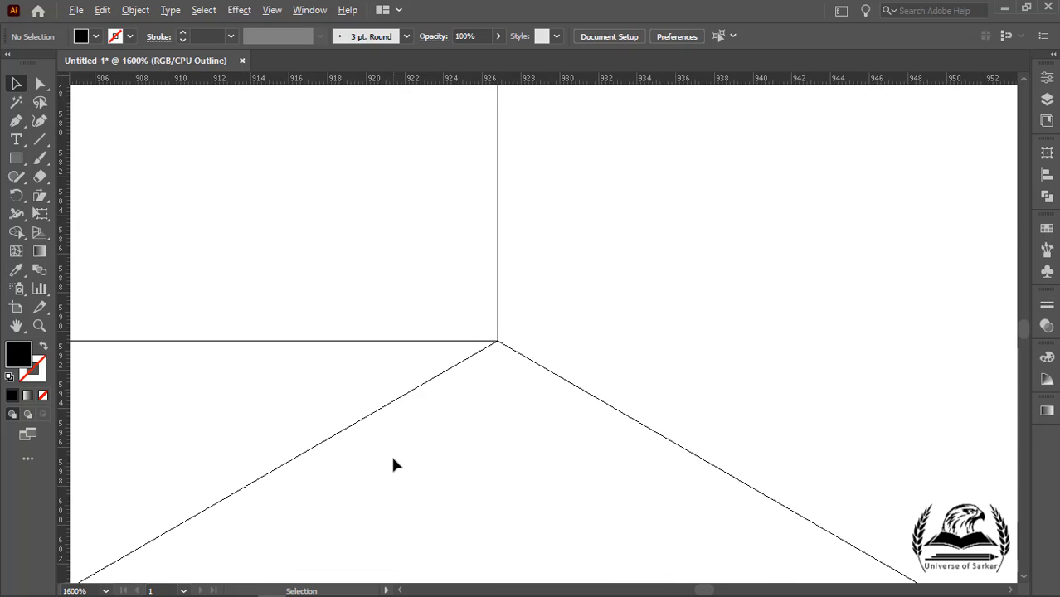
scroll(415, 365, "down", 7)
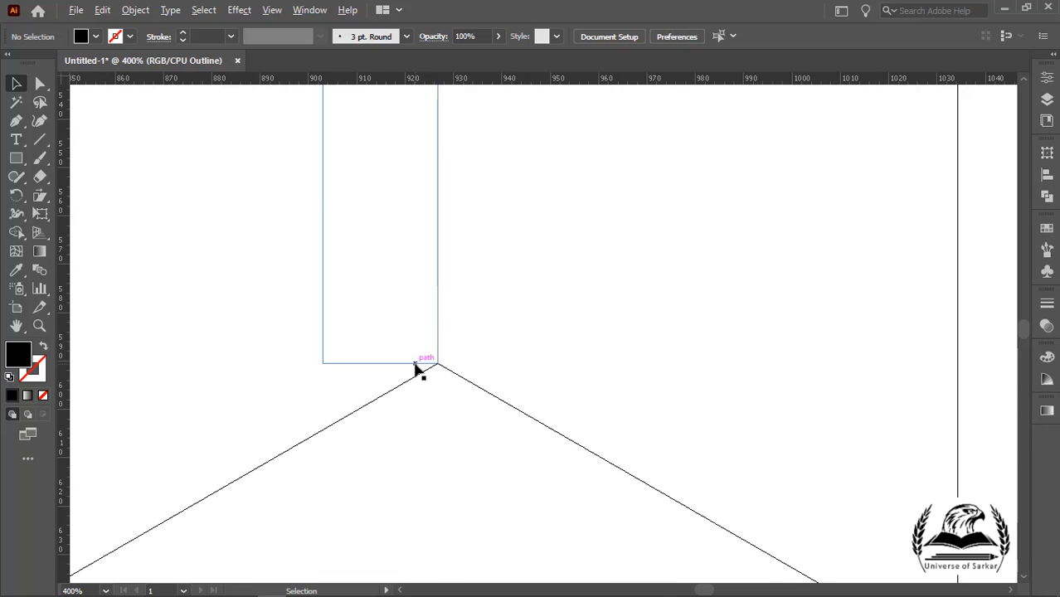
left_click(272, 10)
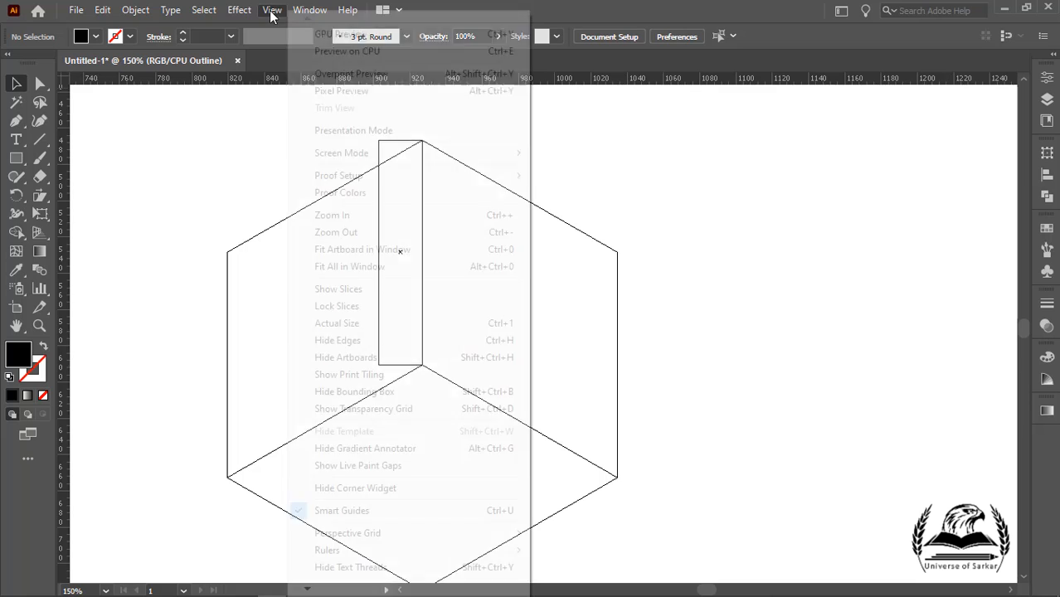
left_click(318, 35)
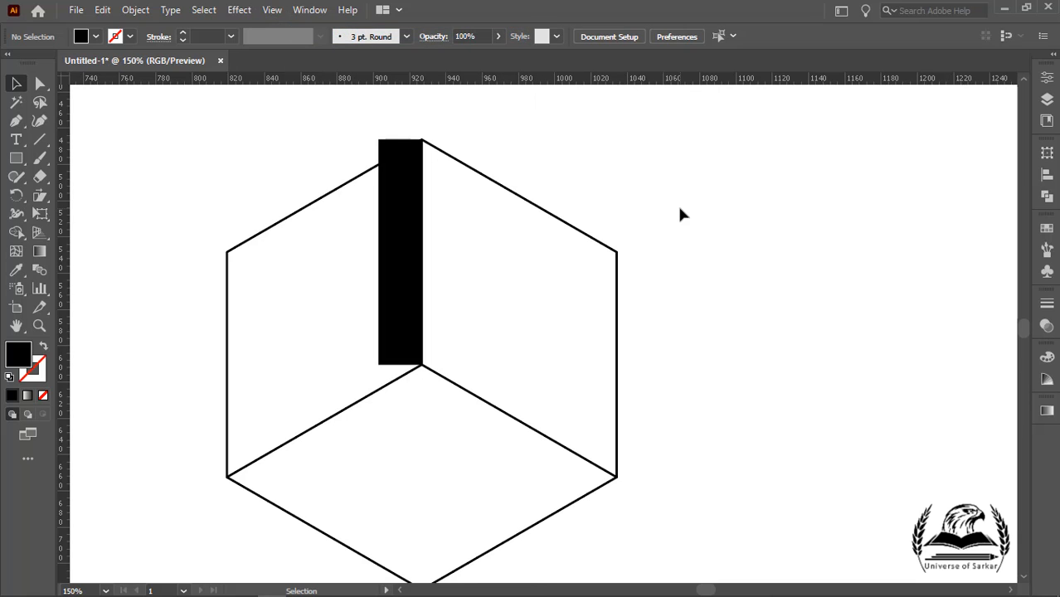
Step: Shear the rectangle by -30° along the vertical axis
left_click(406, 245)
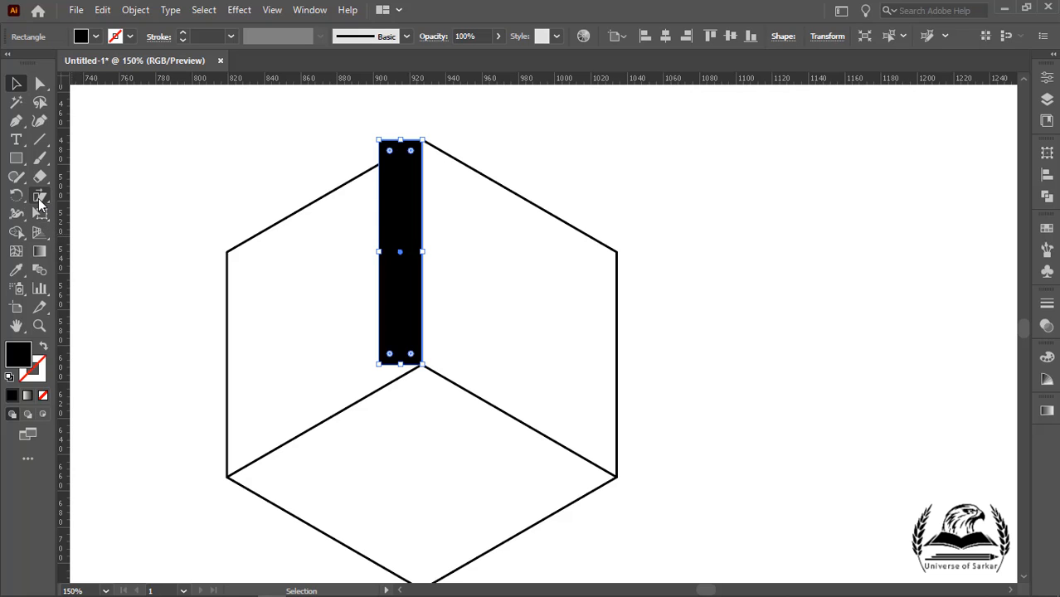
double_click(39, 199)
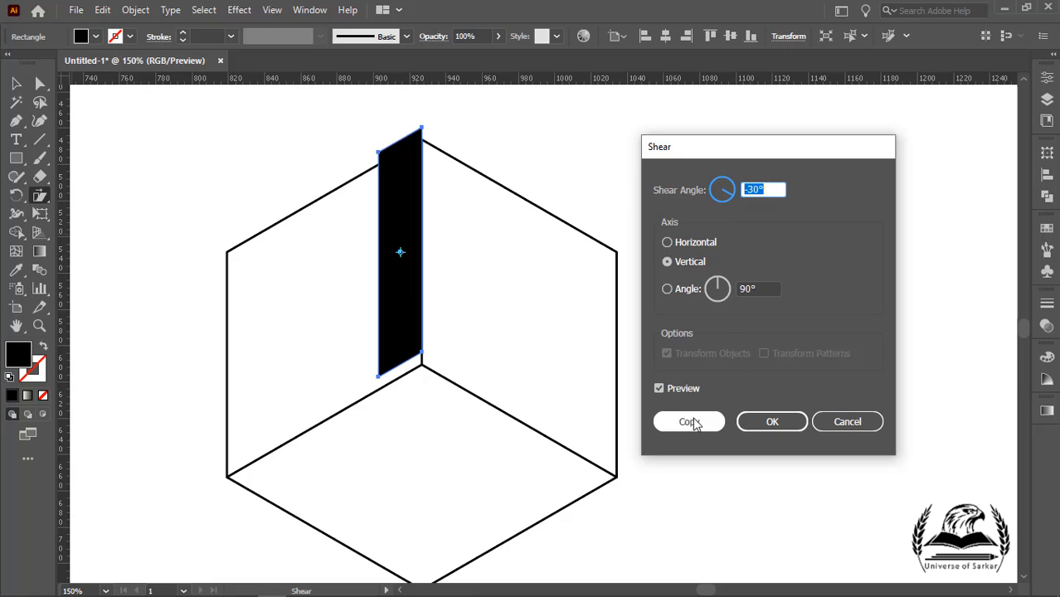
left_click(771, 421)
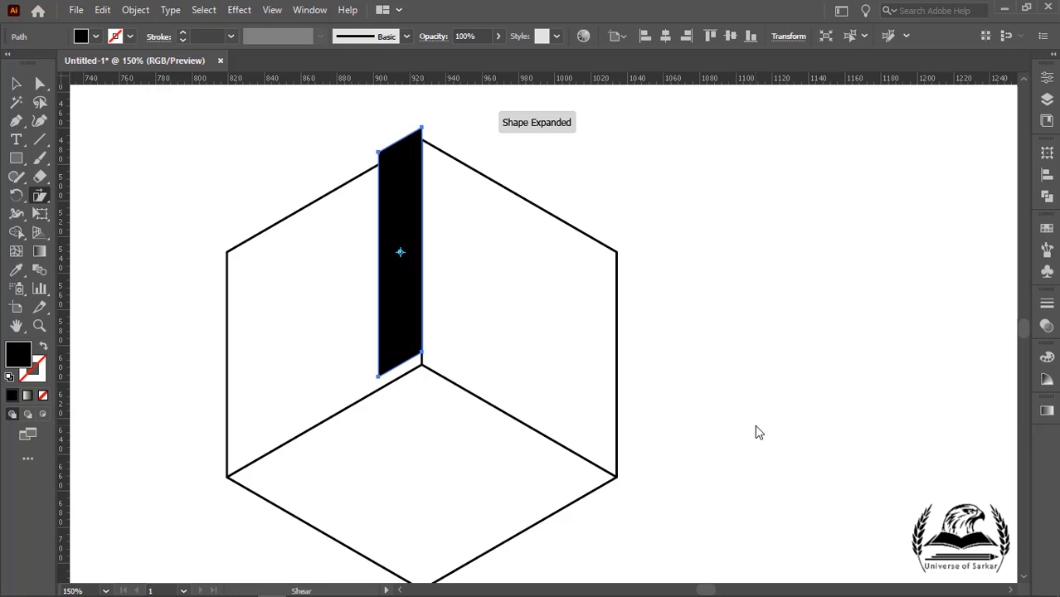
Step: Move the sheared strip to the outer left edge of the cube's left face
key("v")
left_click(209, 202)
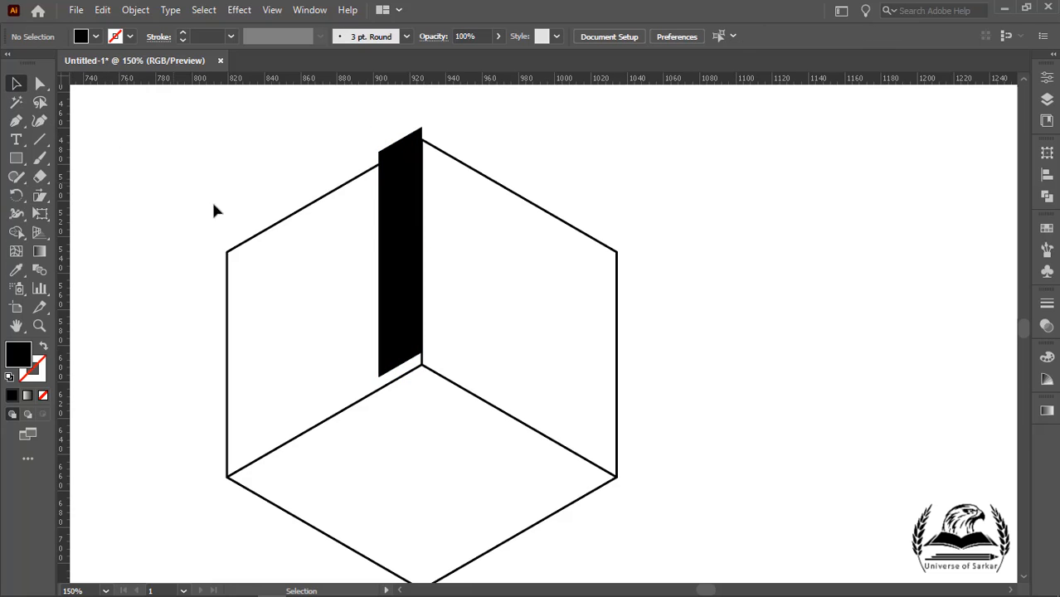
left_click_drag(383, 241, 348, 269)
left_click_drag(314, 274, 290, 288)
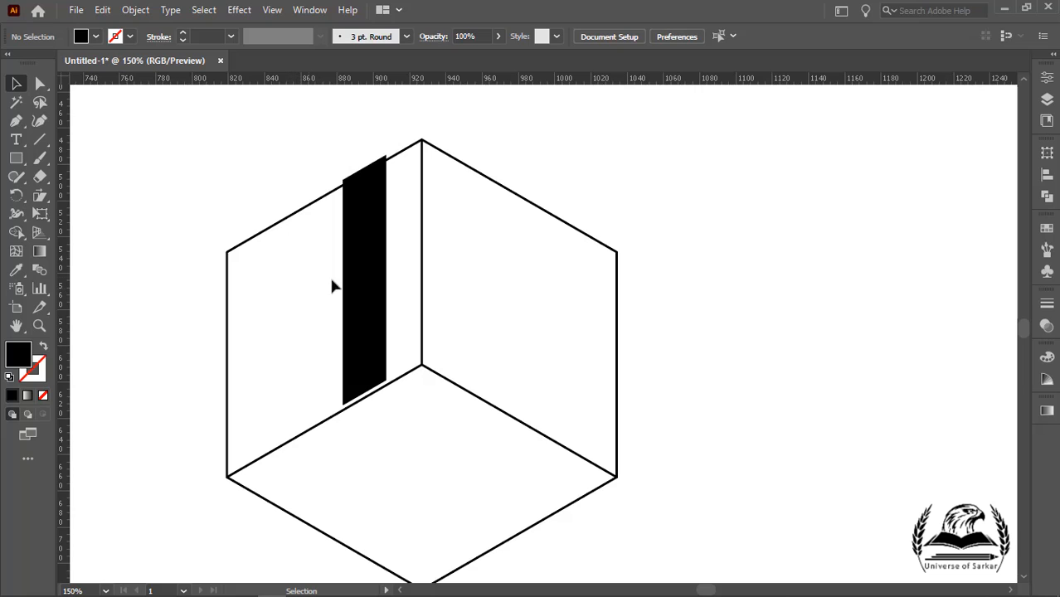
left_click(367, 264)
left_click_drag(365, 235, 256, 304)
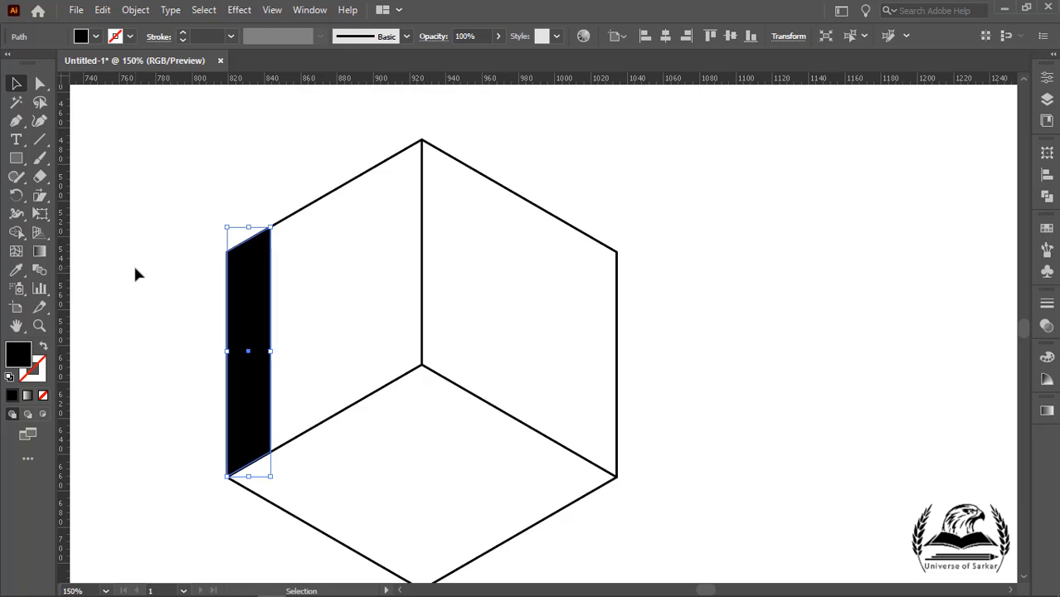
Step: Duplicate the strip rightward across the left face and undo the last three operations
left_click_drag(249, 317, 377, 274)
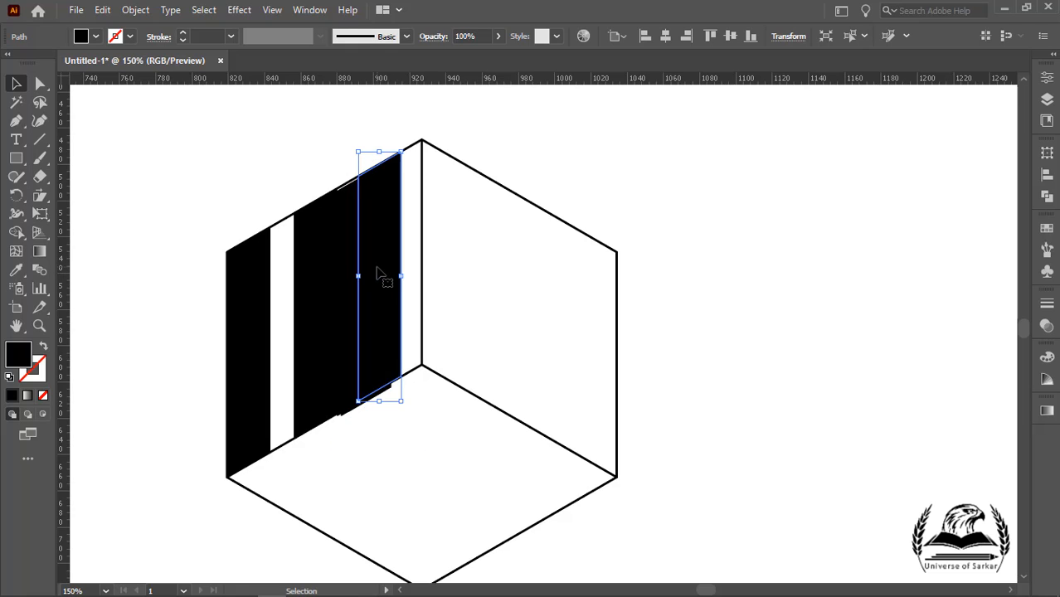
key("ctrl+z")
key("ctrl+z")
key("ctrl+z")
key("ctrl+z")
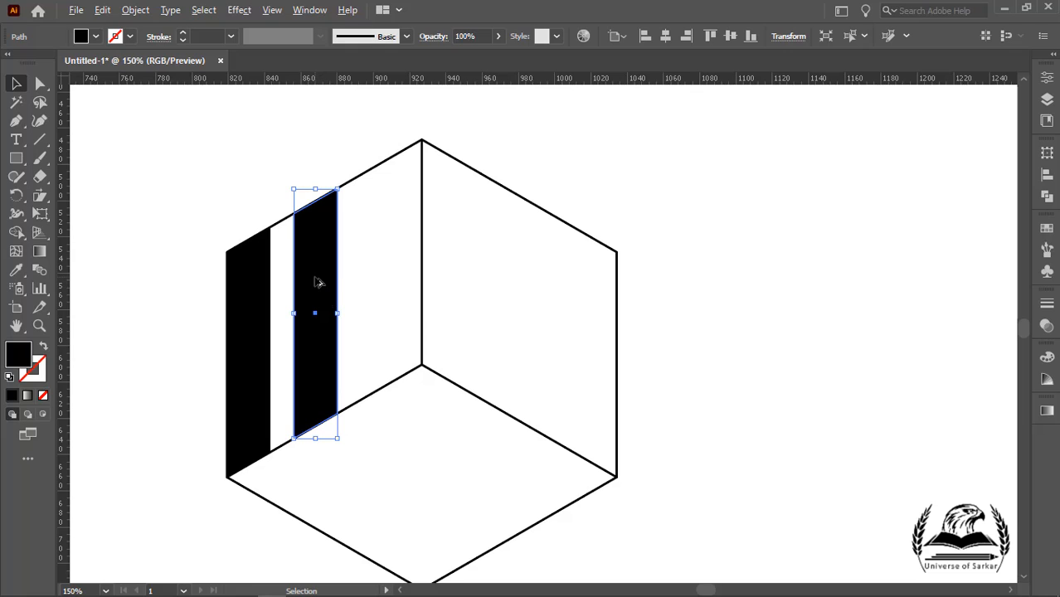
Step: Duplicate the middle strip next to the cube's vertical edge and add the middle strip to the selection
left_click_drag(316, 281, 384, 251)
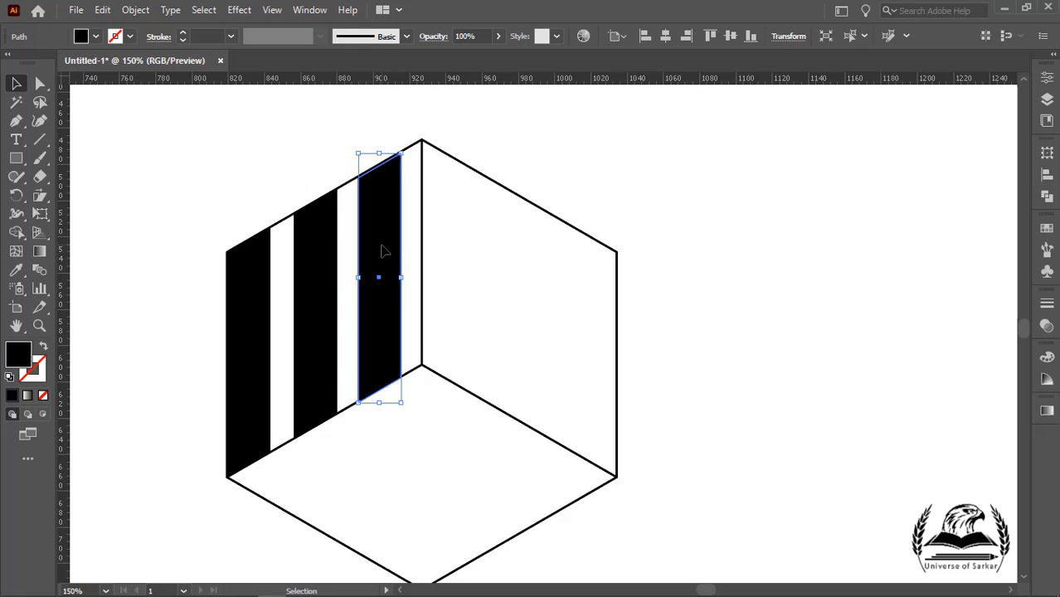
left_click(312, 271, "shift")
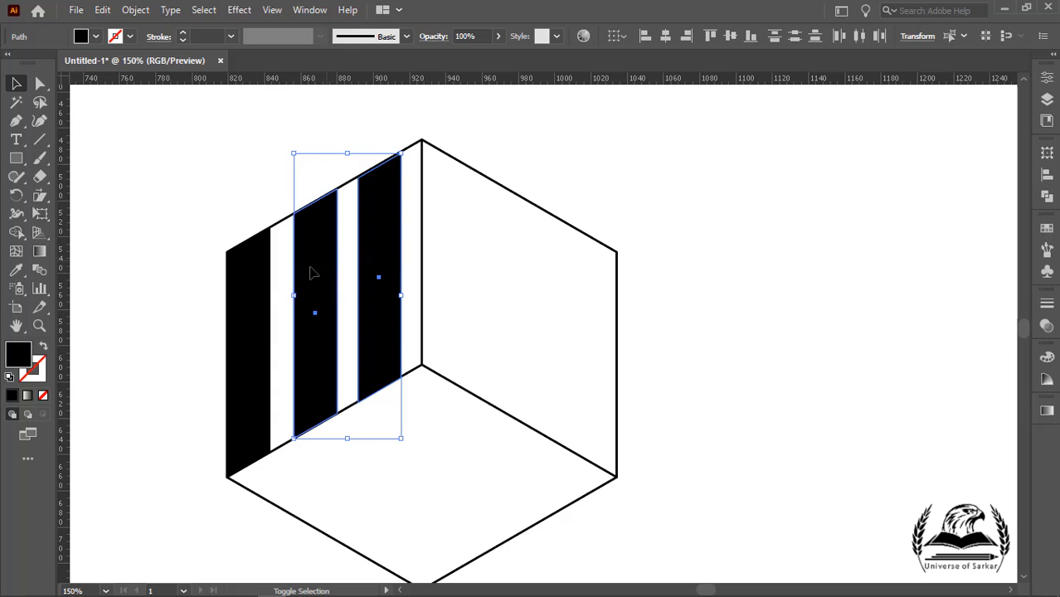
Step: Reflect a copy of the three left-face strips across the vertical axis and move the copies onto the cube's right face
left_click(257, 295, "shift")
right_click(254, 295)
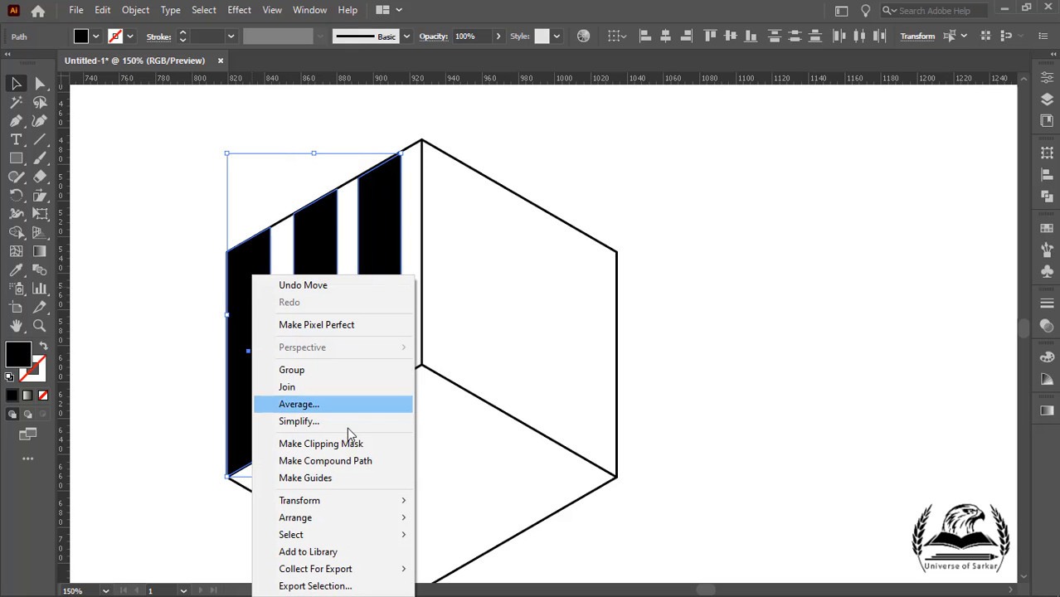
mouse_move(357, 501)
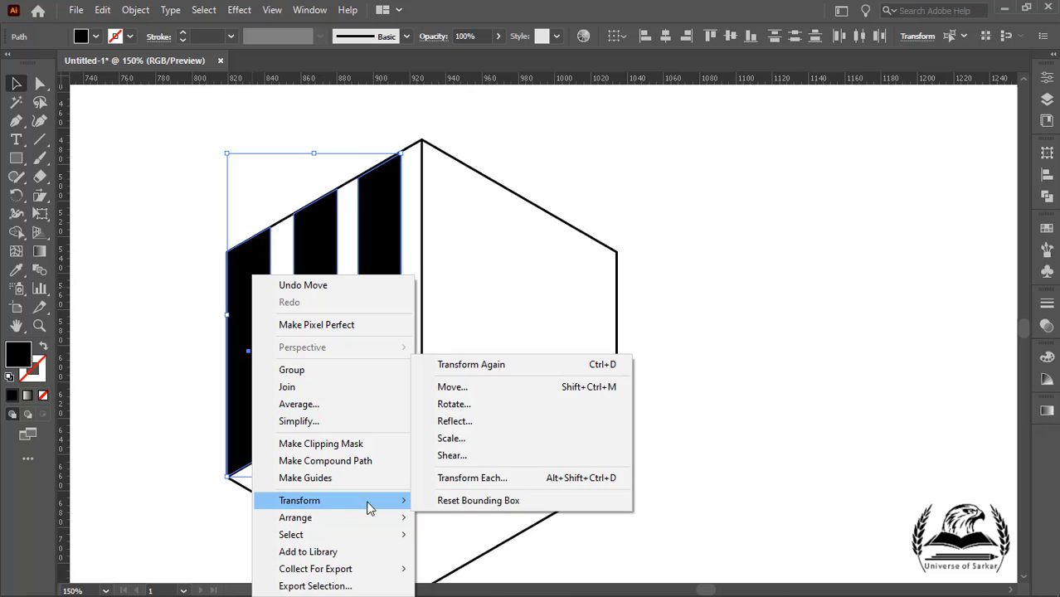
left_click(484, 423)
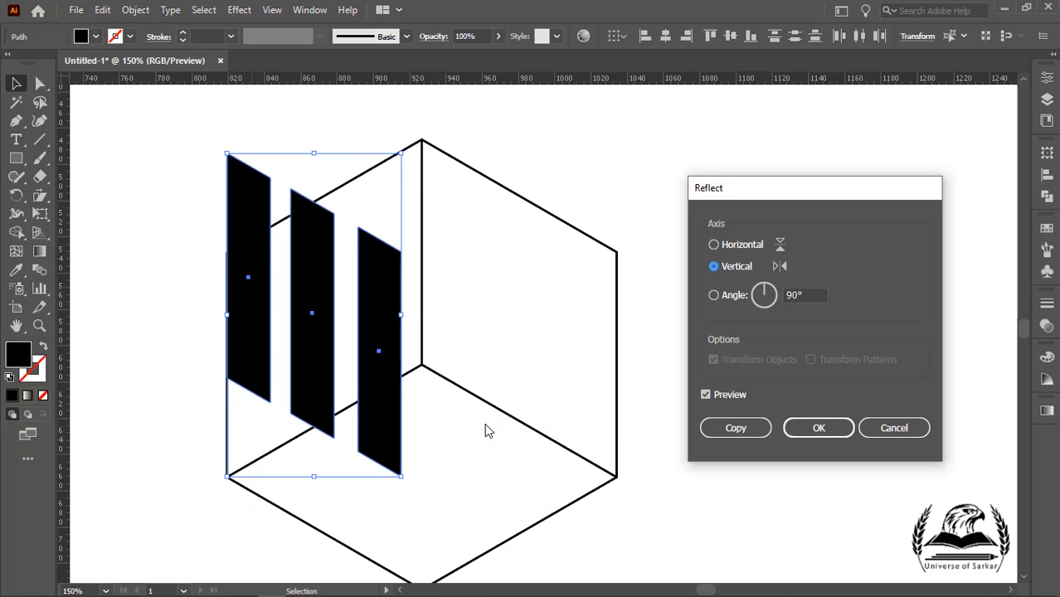
left_click(727, 431)
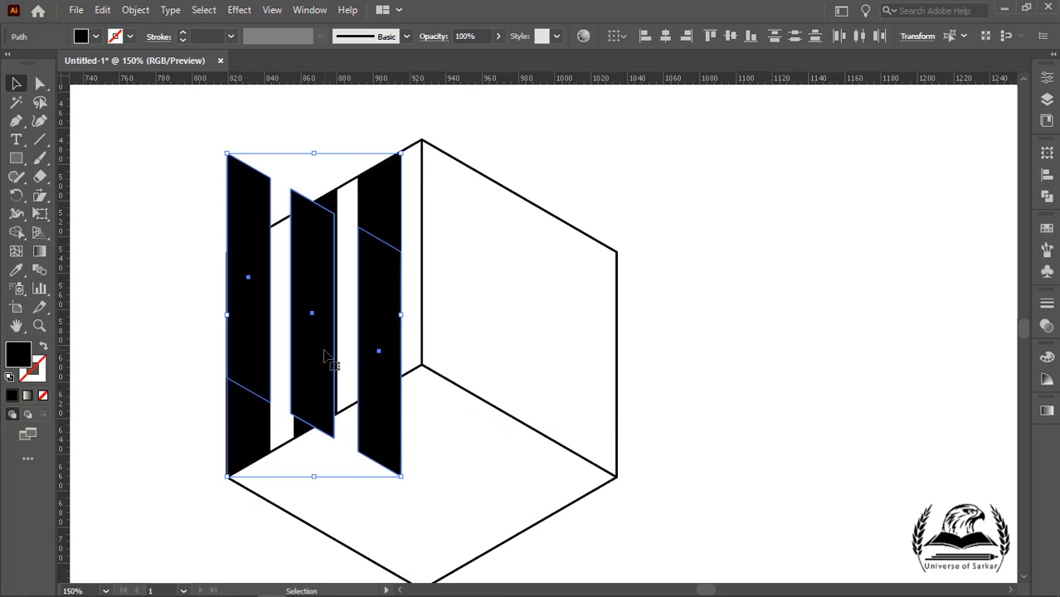
left_click_drag(398, 463, 613, 462)
left_click(385, 303, "shift")
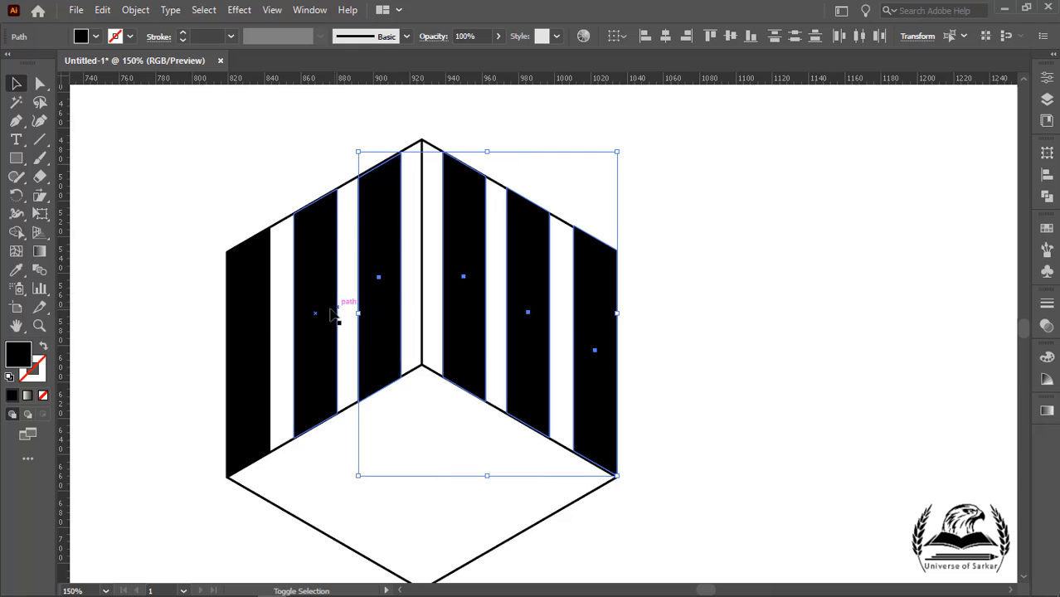
Step: Select all six strips and distribute them evenly across both faces
left_click(332, 314, "shift")
left_click(250, 346, "shift")
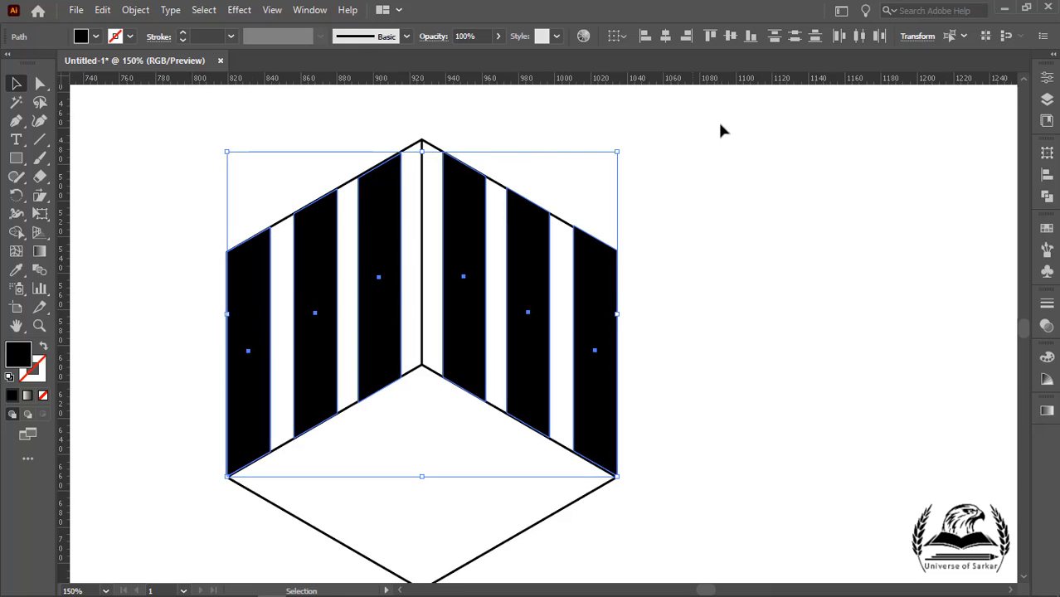
left_click(860, 37)
left_click(818, 246)
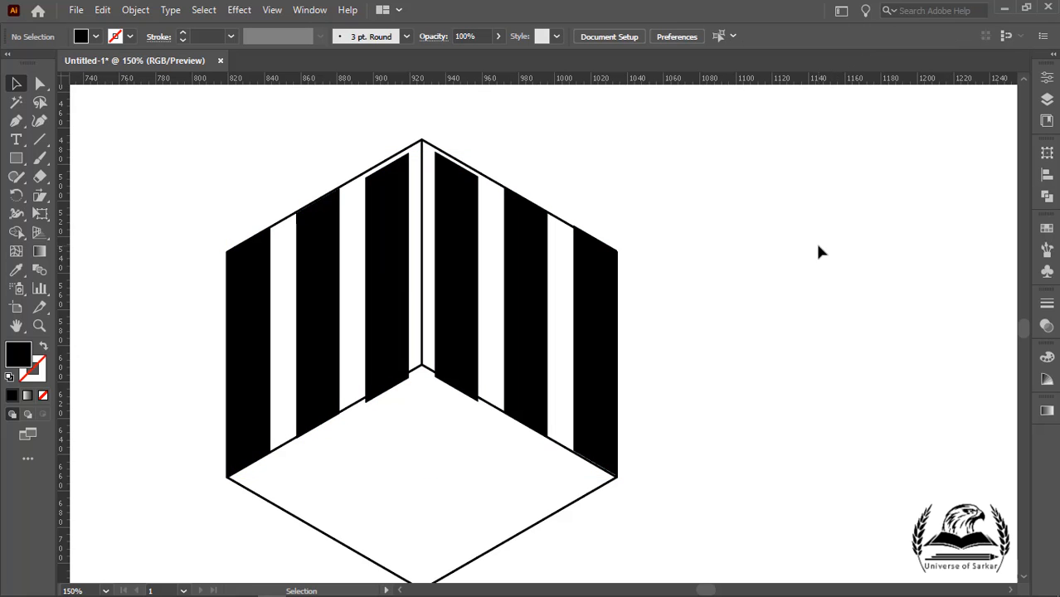
Step: In Outline view, nudge the two inner left-face strips upward so they meet the cube's top edges
left_click(274, 11)
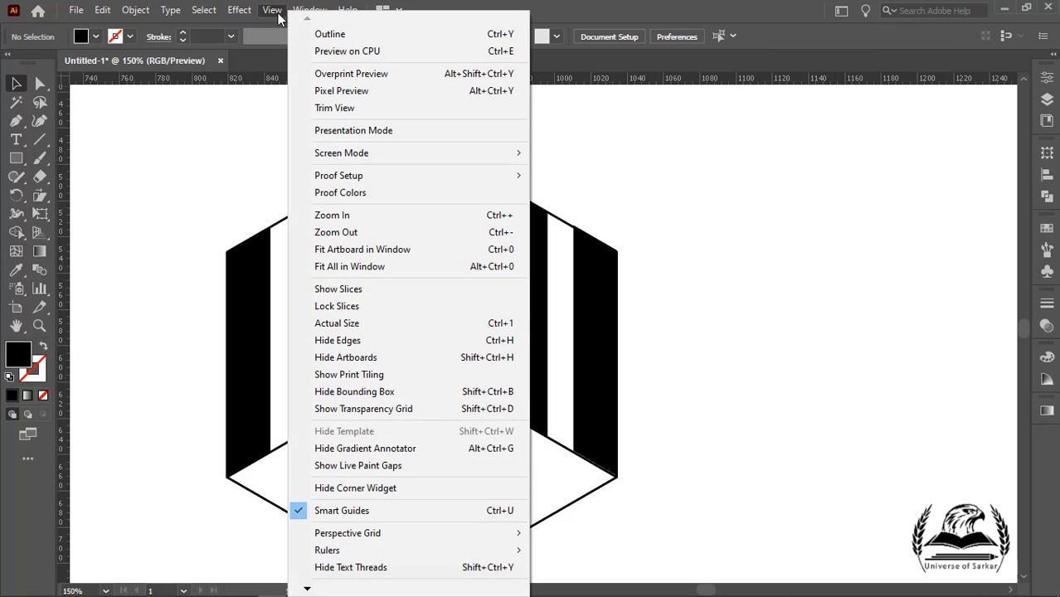
left_click(311, 34)
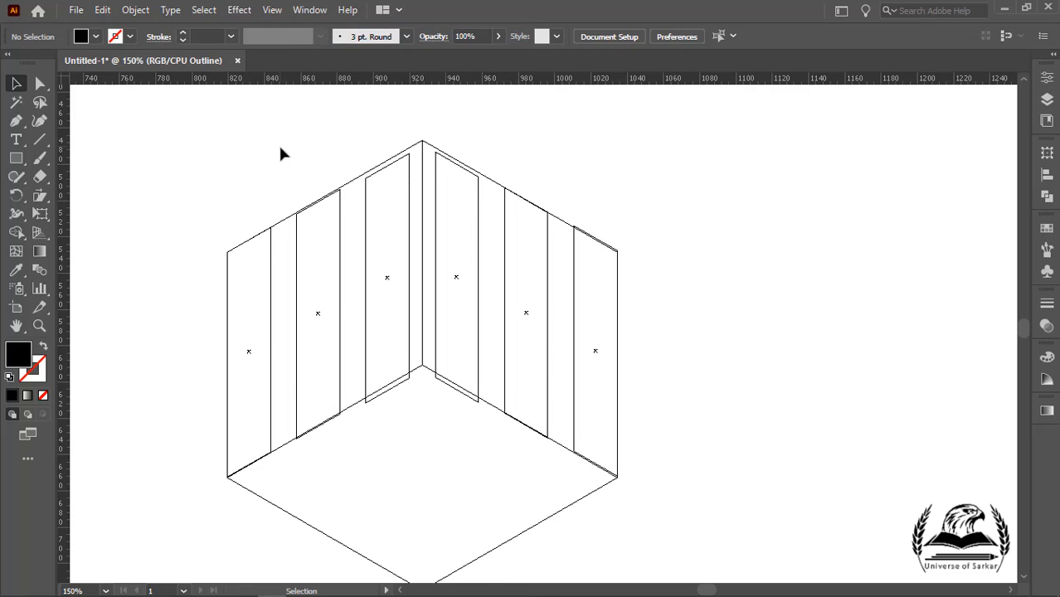
left_click(296, 236)
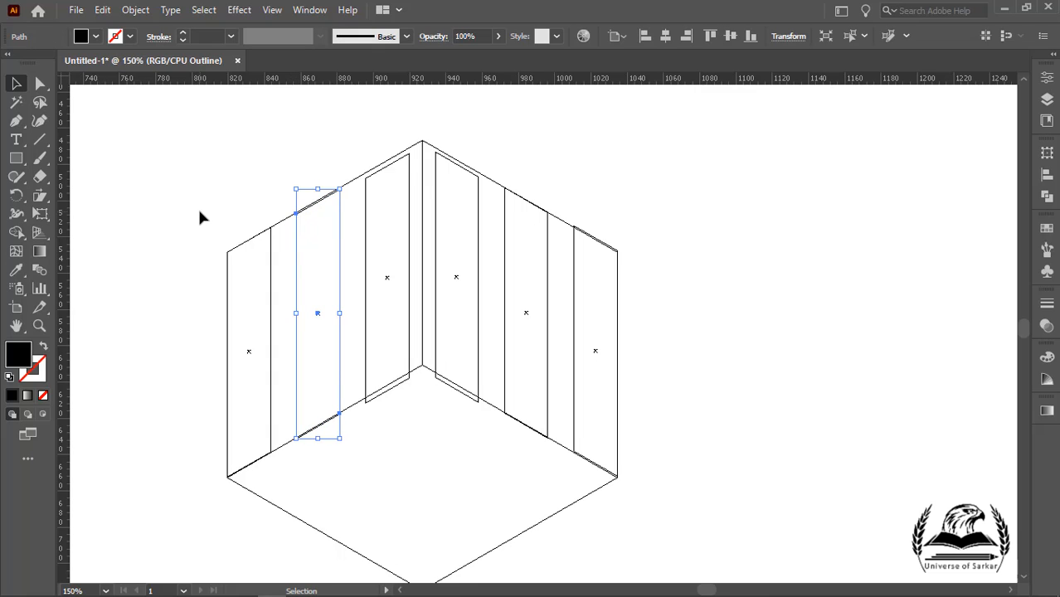
key("Up")
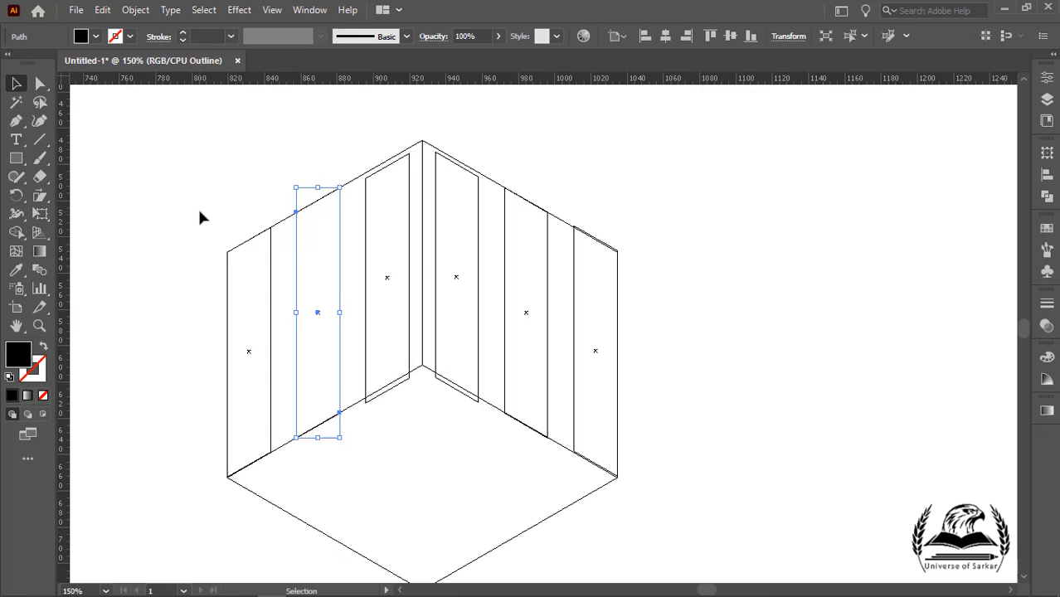
left_click(378, 214)
left_click(365, 212)
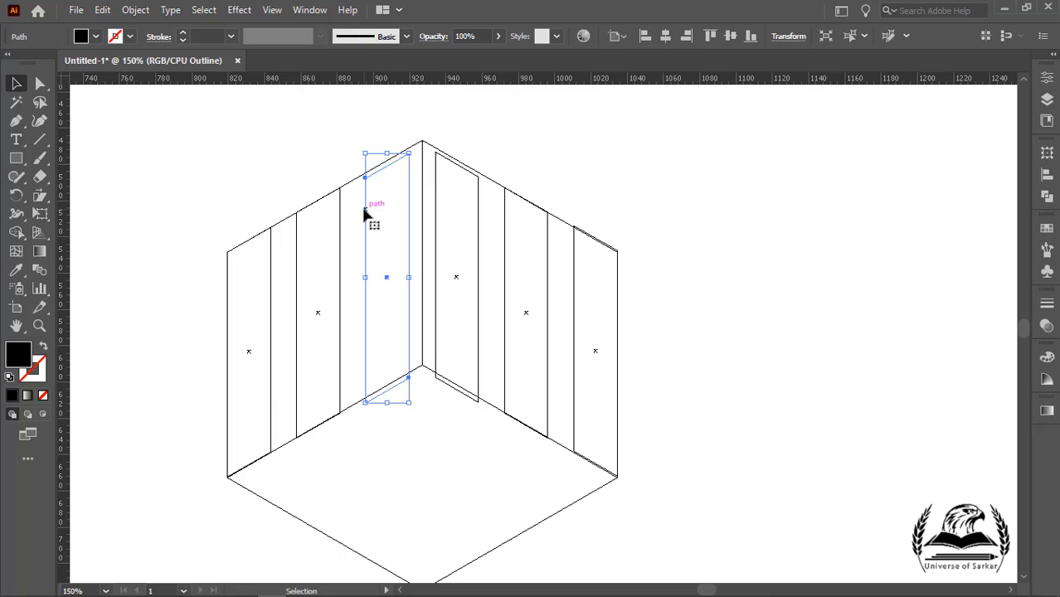
key("Up")
key("Up")
key("Up")
key("Up")
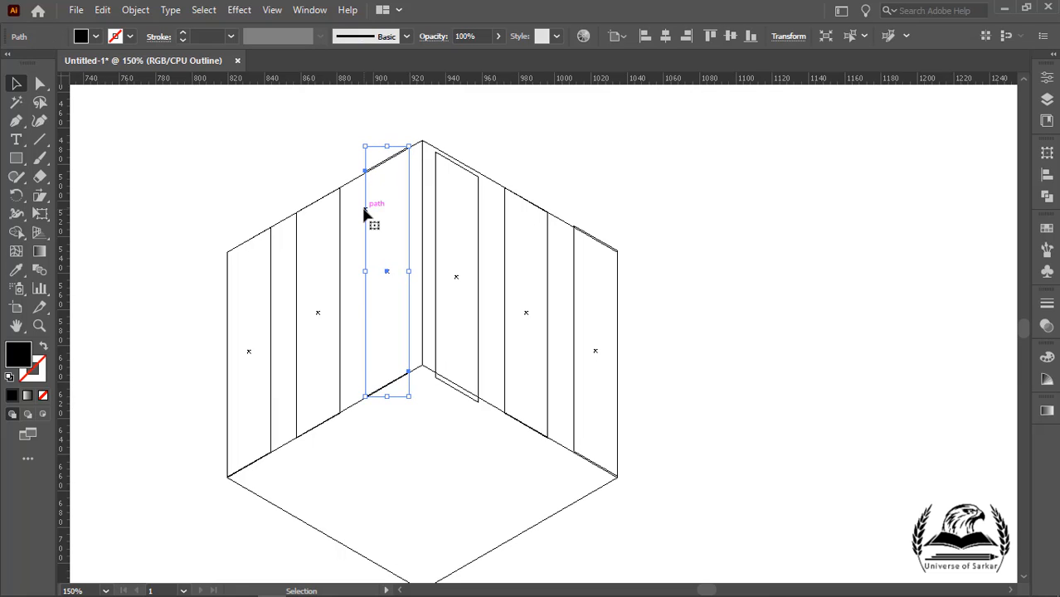
key("Up")
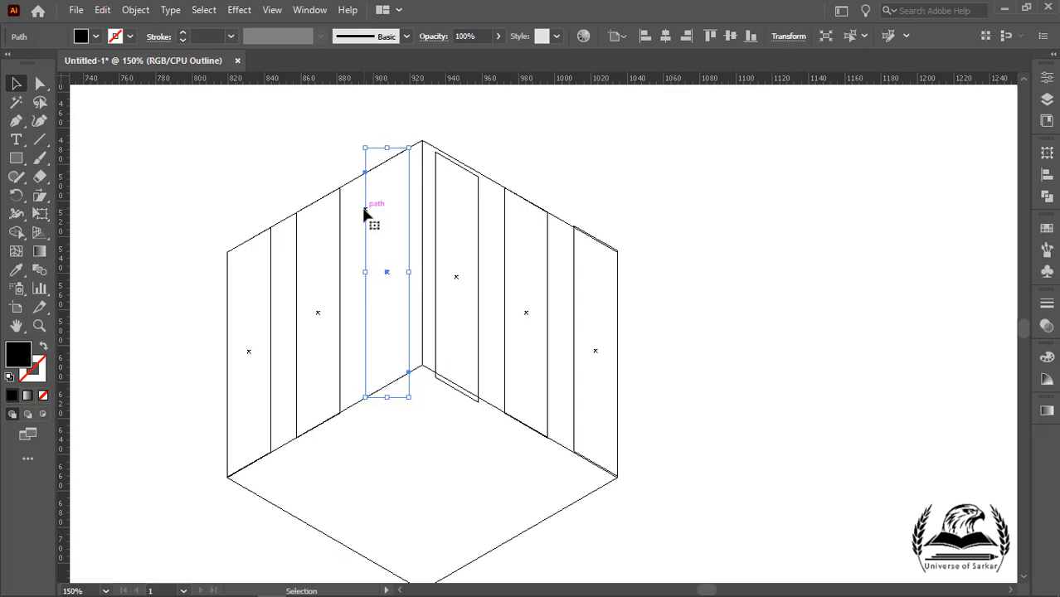
Step: Nudge the right-face strips up or down to fit the cube's edges, then return to Preview view
left_click(439, 229)
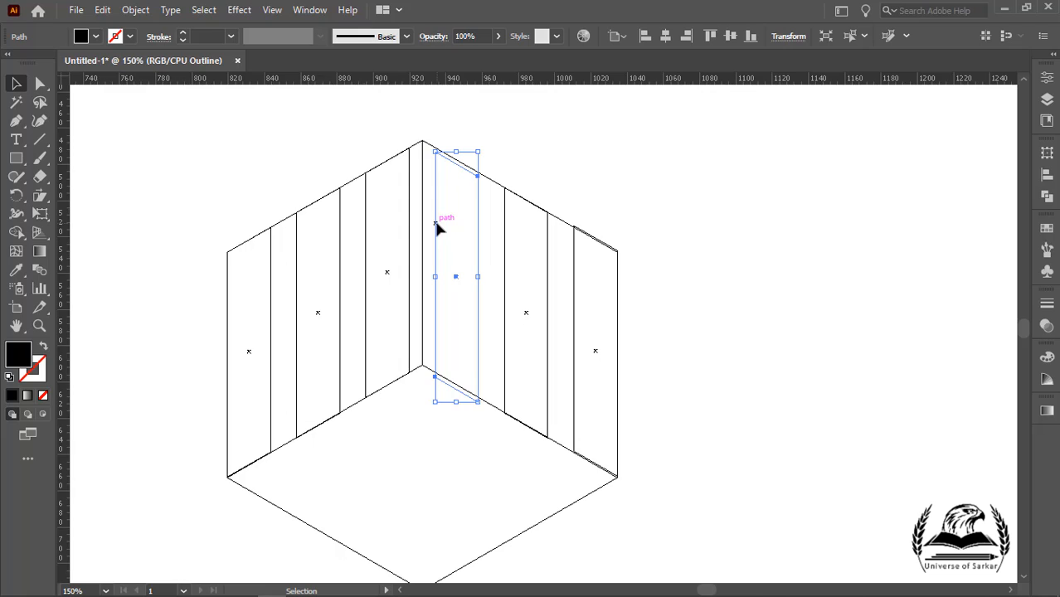
key("Up")
key("Up")
key("Up")
key("Up")
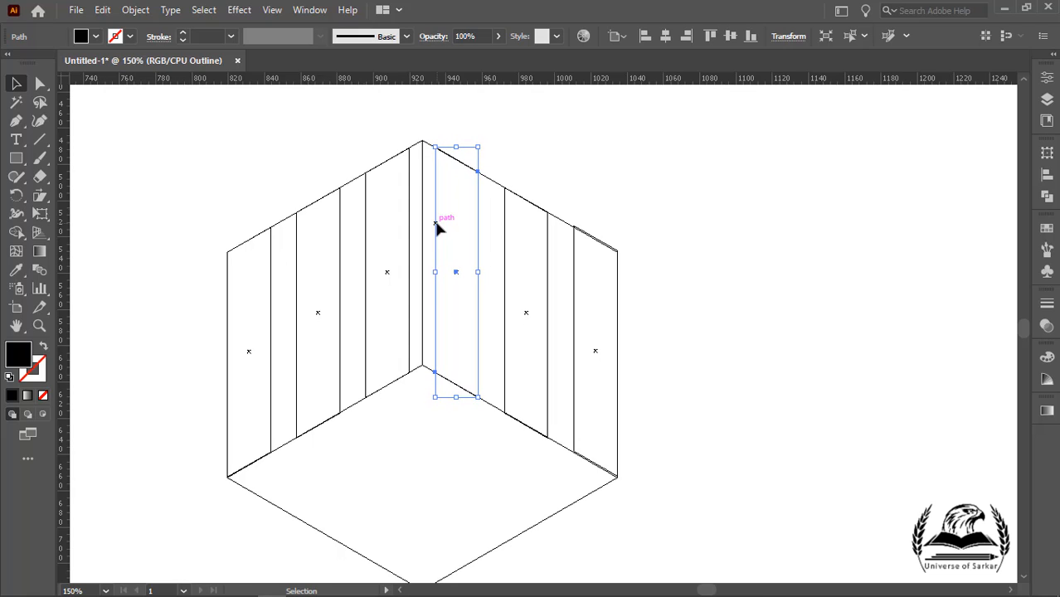
left_click(575, 383)
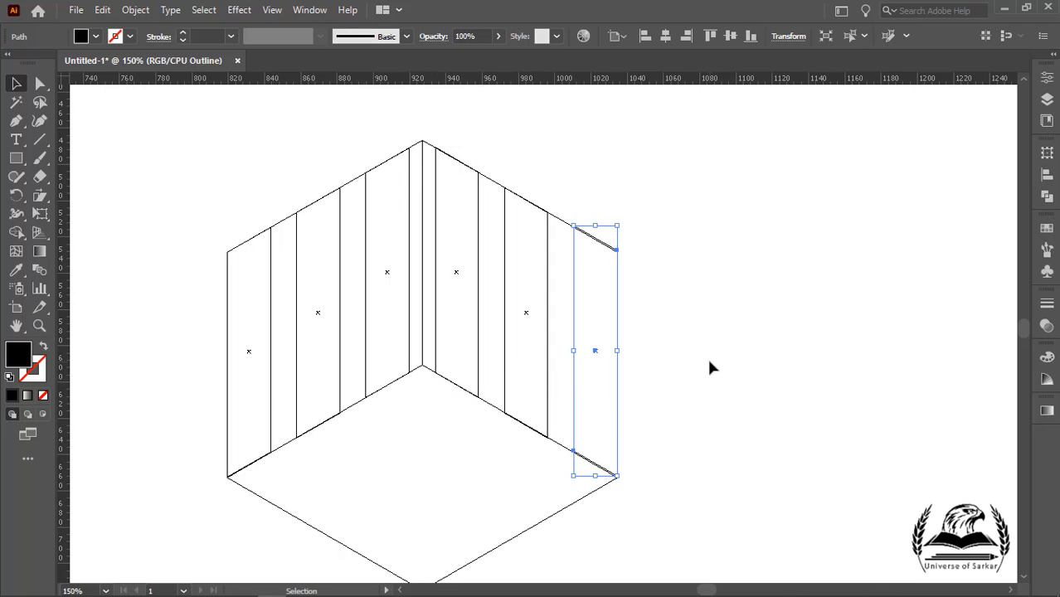
key("Down")
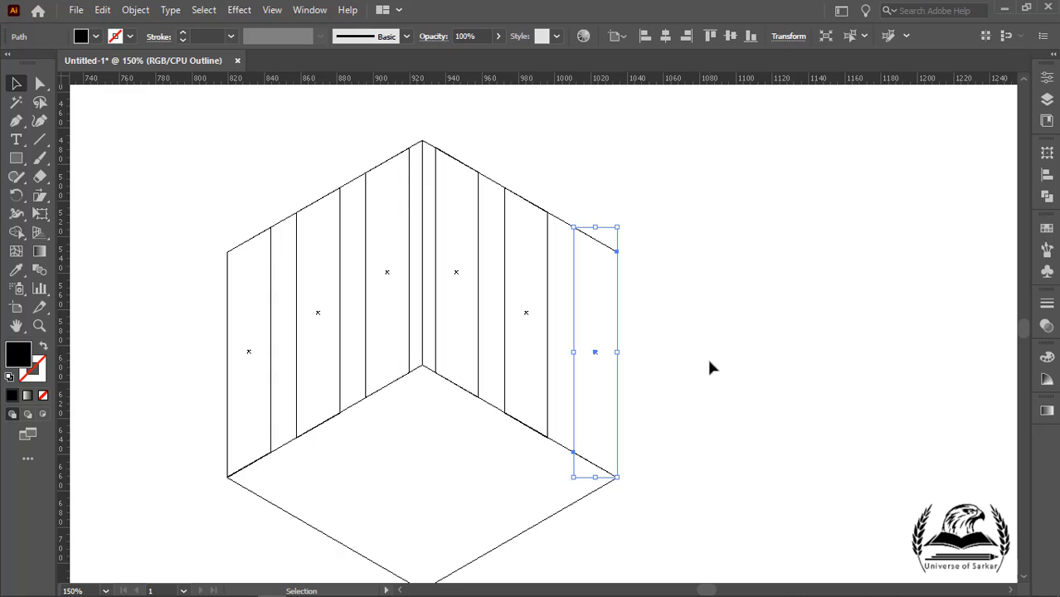
left_click(504, 267)
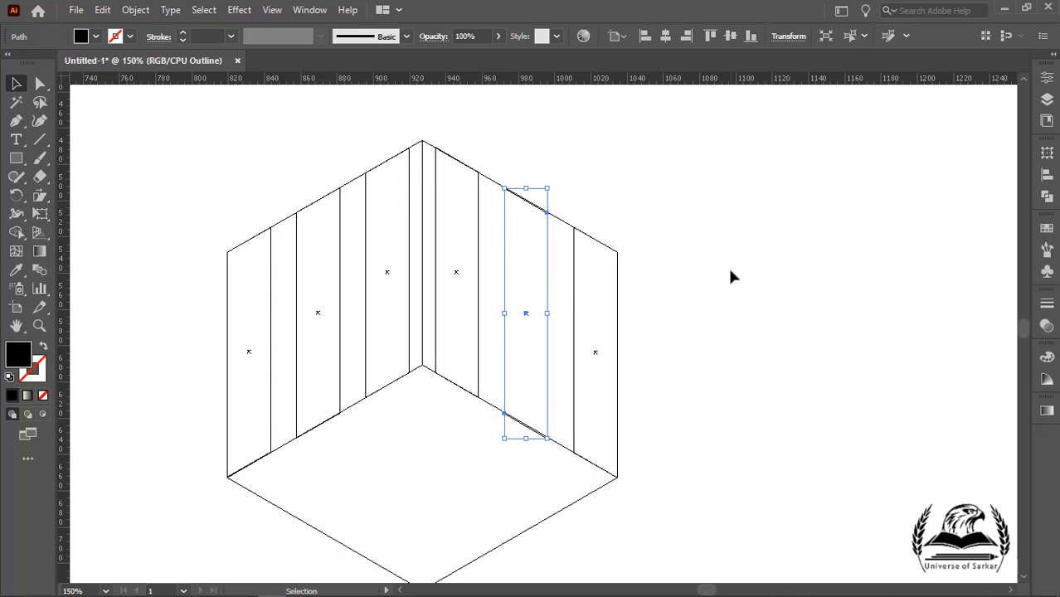
key("Up")
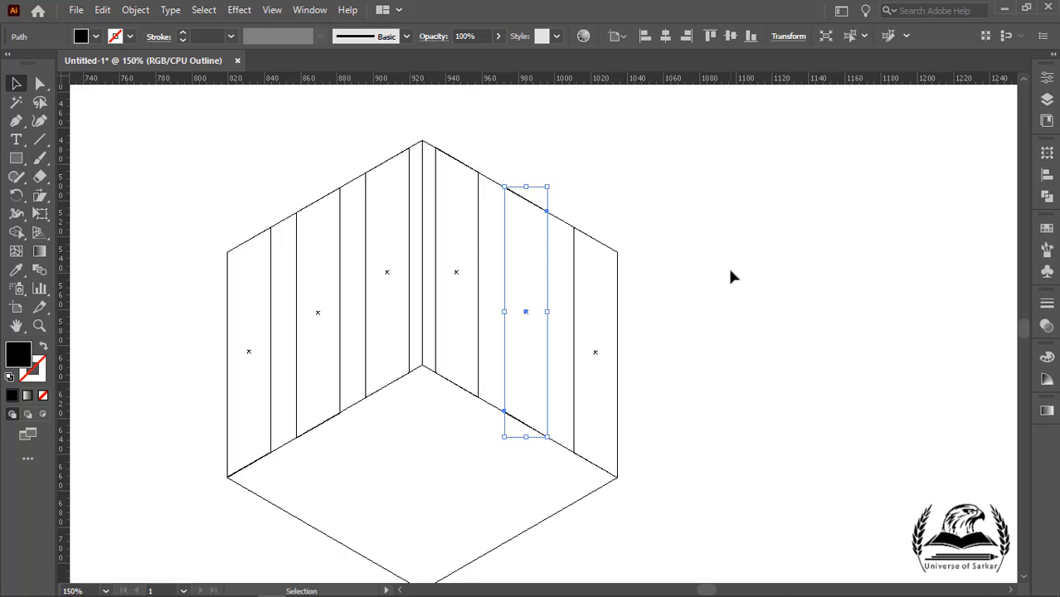
left_click(726, 262)
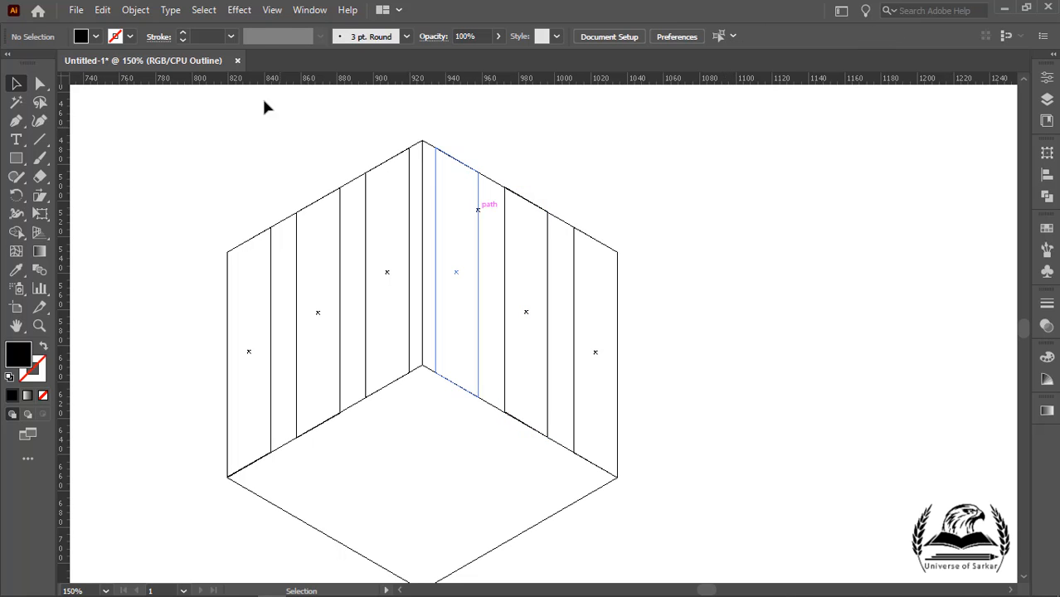
left_click(272, 10)
left_click(300, 36)
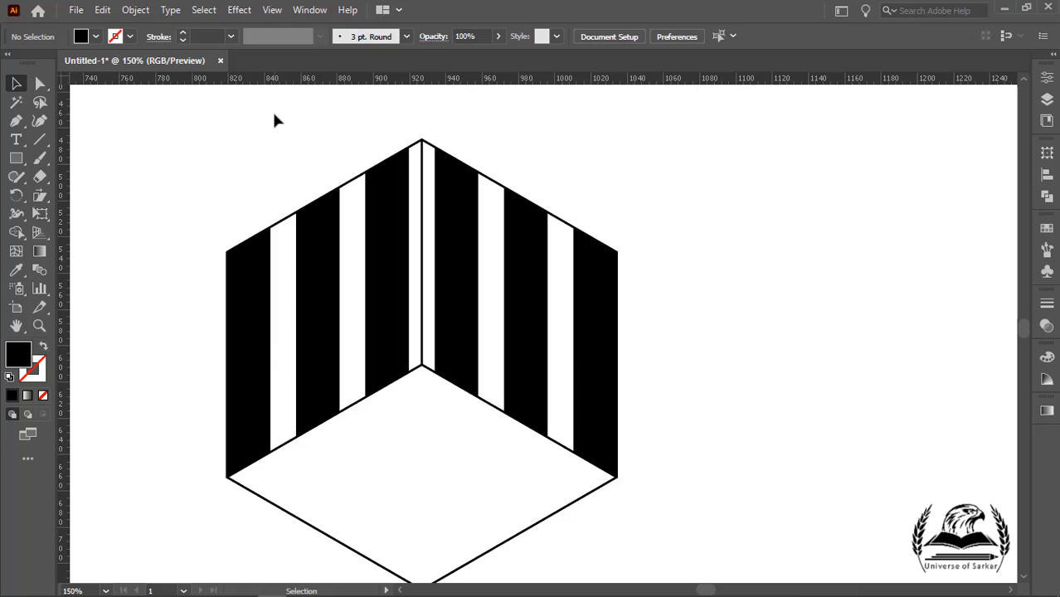
left_click(246, 311)
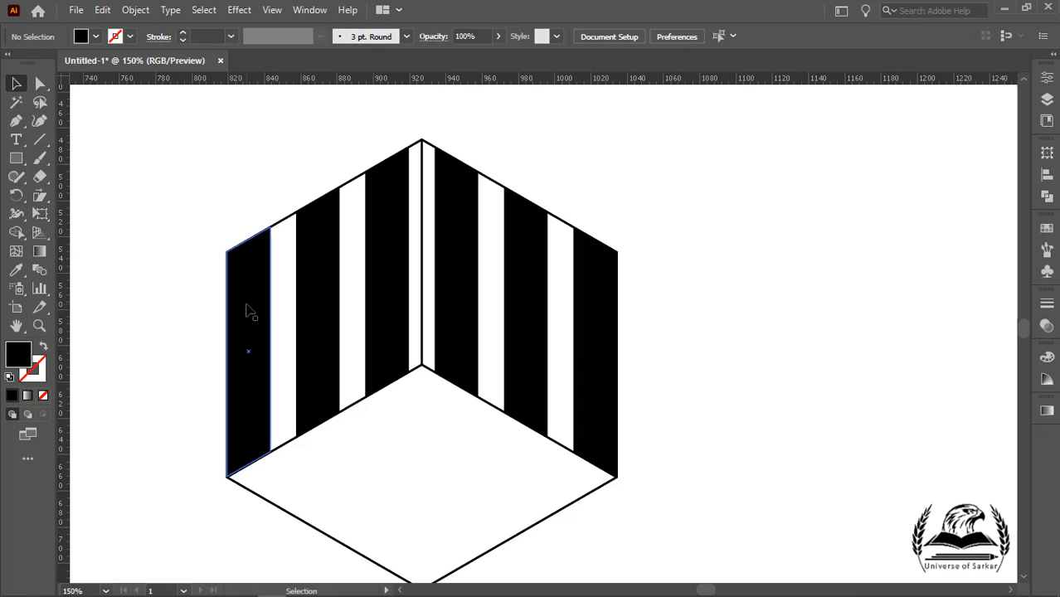
left_click(320, 281, "shift")
left_click(400, 264, "shift")
double_click(451, 261)
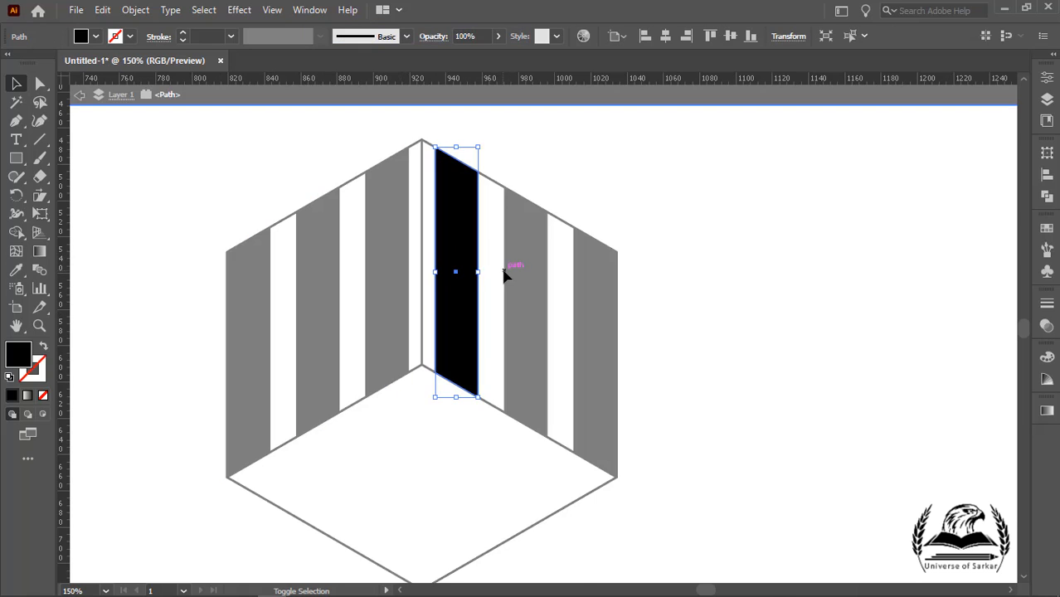
left_click(532, 154)
double_click(532, 153)
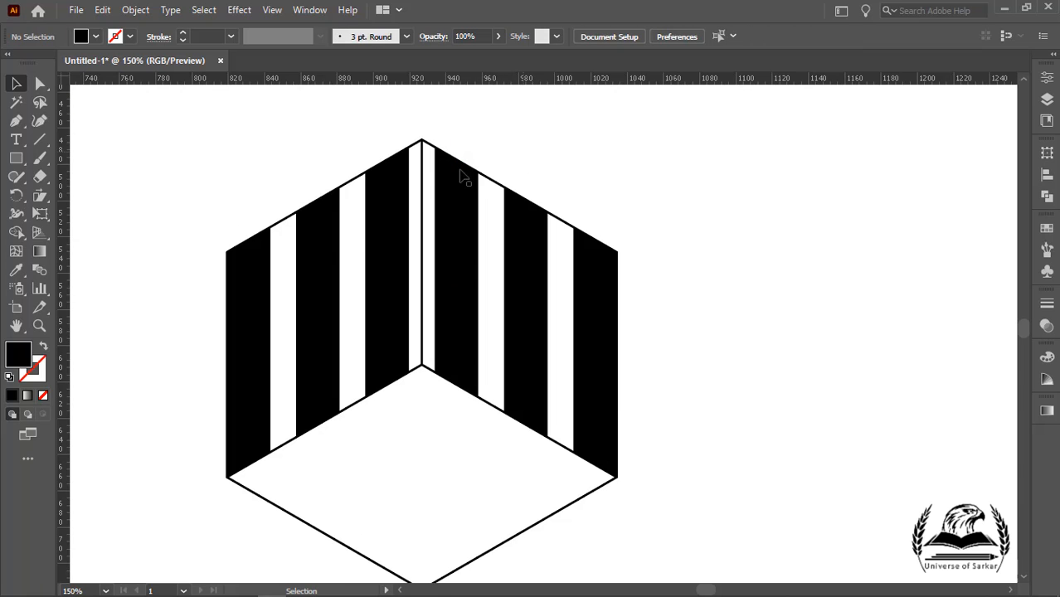
Step: Select all six black strips and group them
left_click(258, 289, "shift")
left_click(312, 285, "shift")
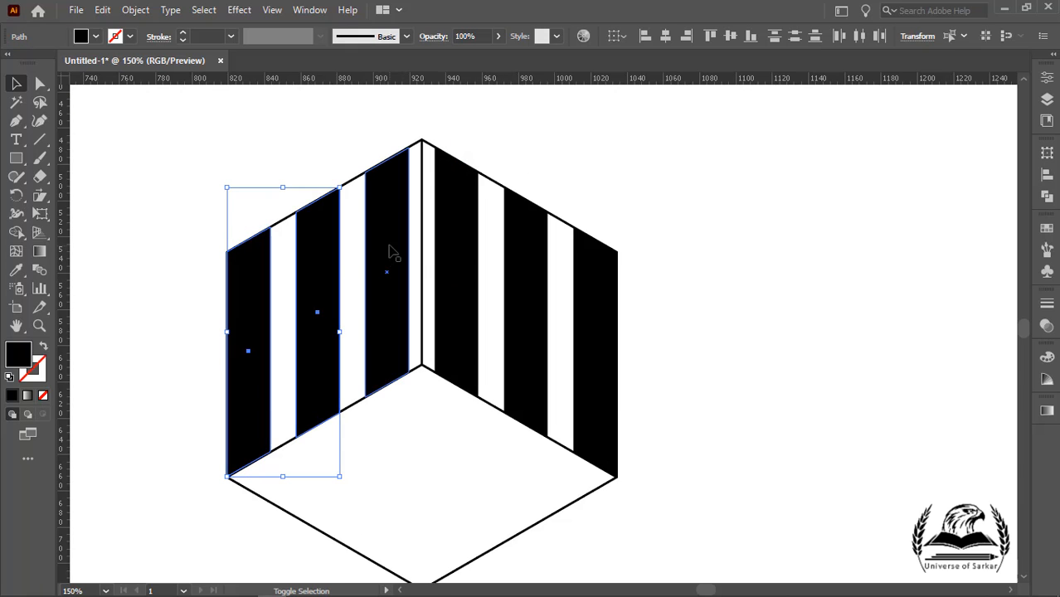
left_click(394, 259, "shift")
left_click(448, 253, "shift")
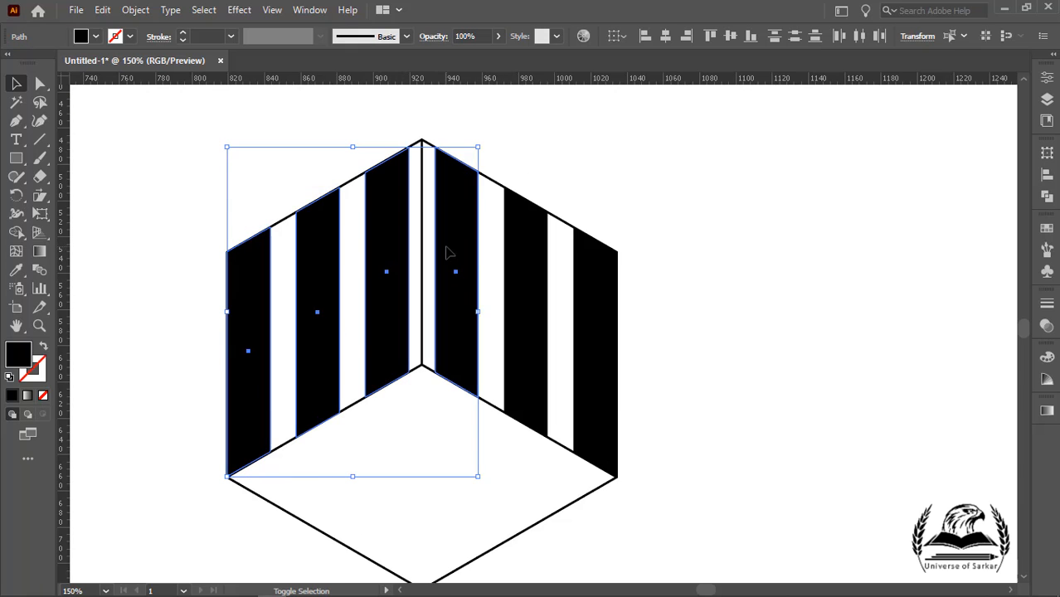
left_click(585, 299, "shift")
right_click(580, 300)
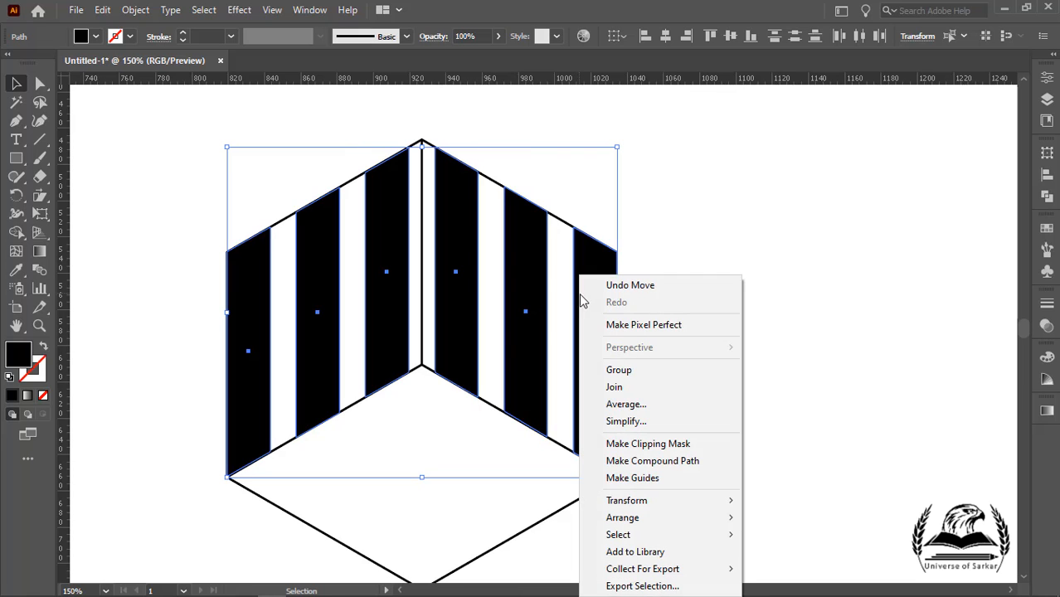
left_click(594, 369)
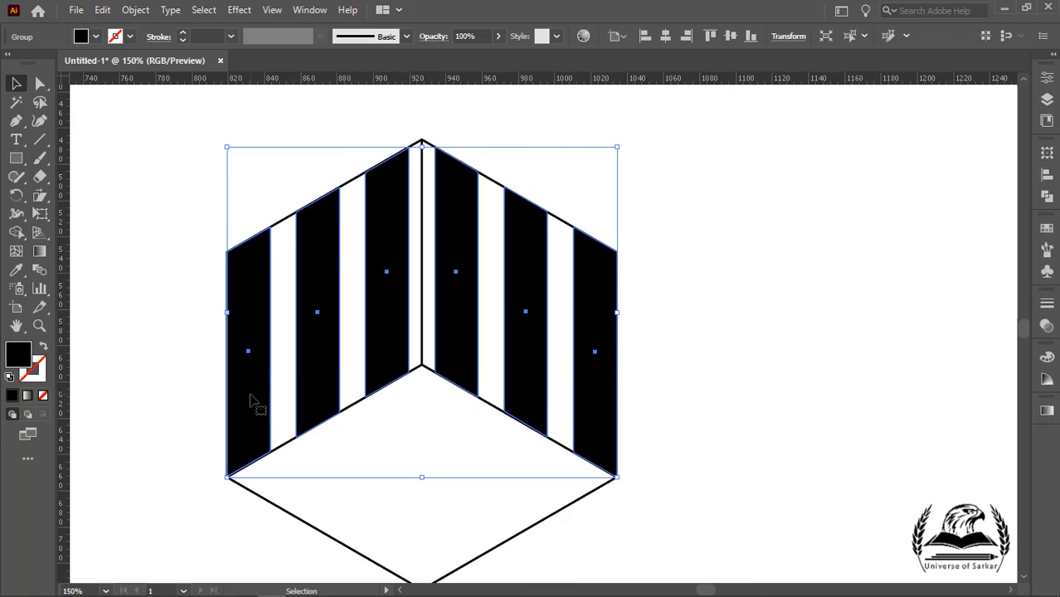
Step: Move the stripe group aside and delete the cube's three inner edges, leaving only the hexagon outline
left_click_drag(258, 403, 690, 377)
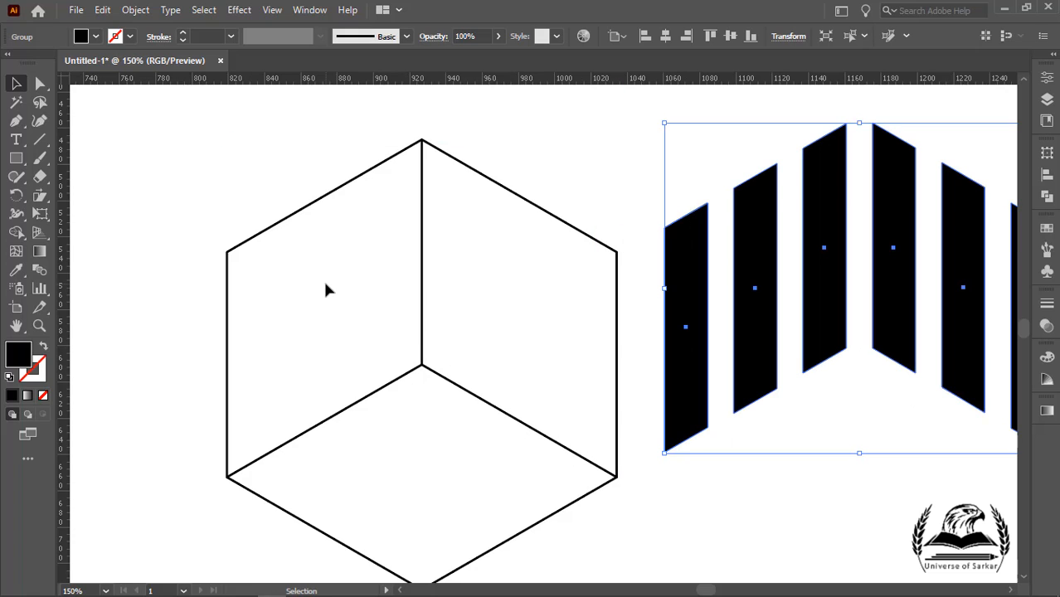
left_click_drag(326, 290, 446, 399)
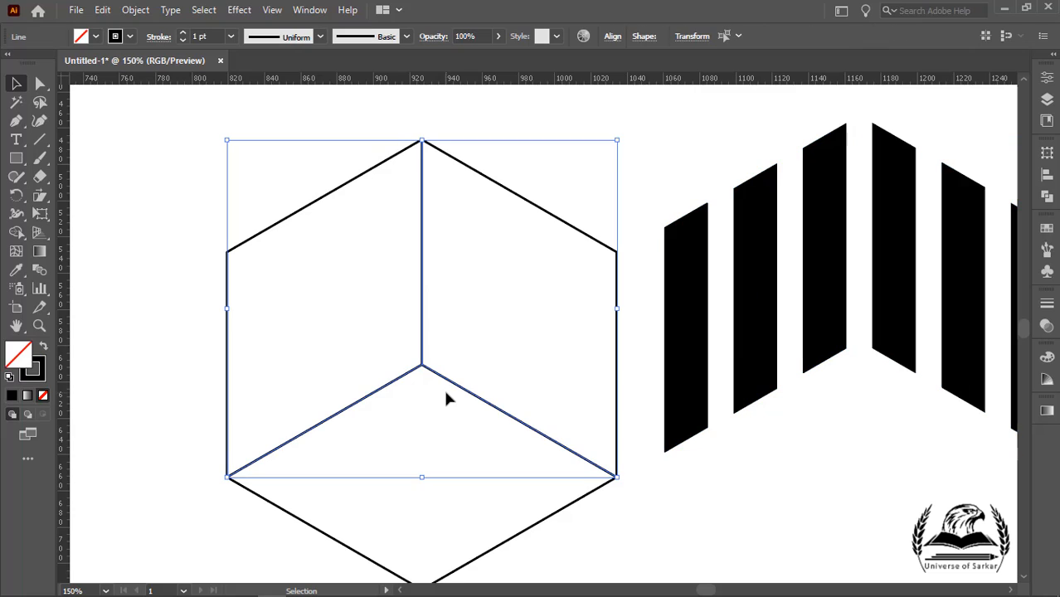
key("Delete")
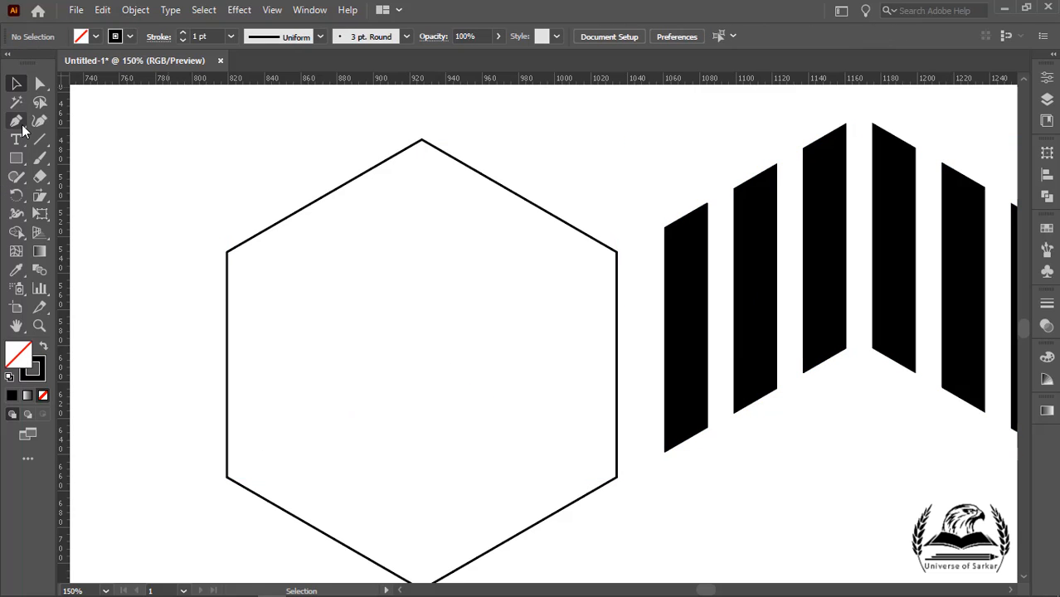
Step: Drag a vertical and a horizontal guide from the rulers so they cross at the hexagon's center
left_click_drag(67, 214, 422, 146)
left_click_drag(428, 79, 619, 371)
left_click_drag(619, 371, 618, 365)
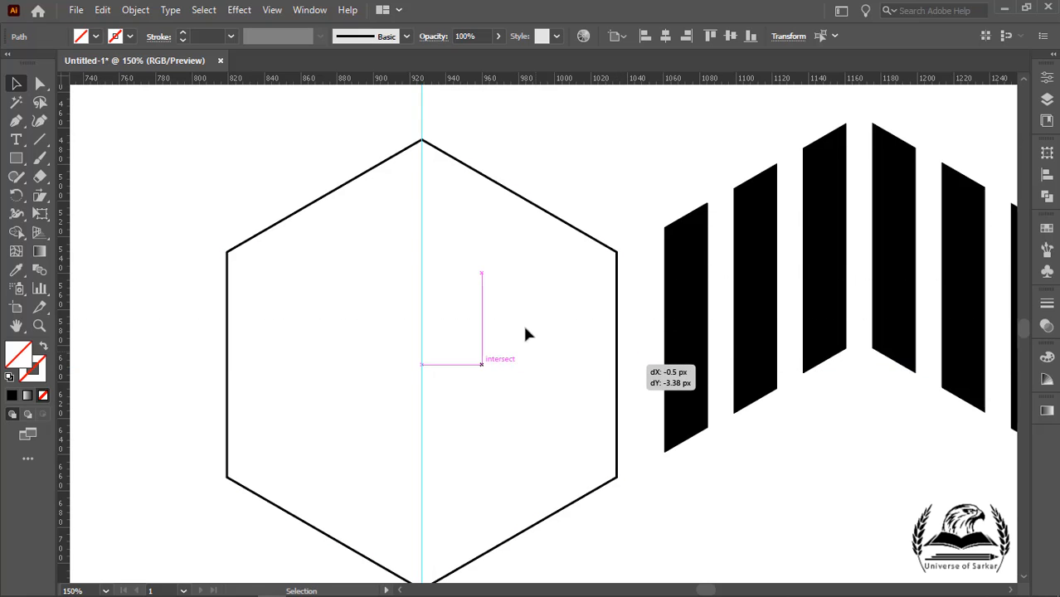
left_click(552, 215)
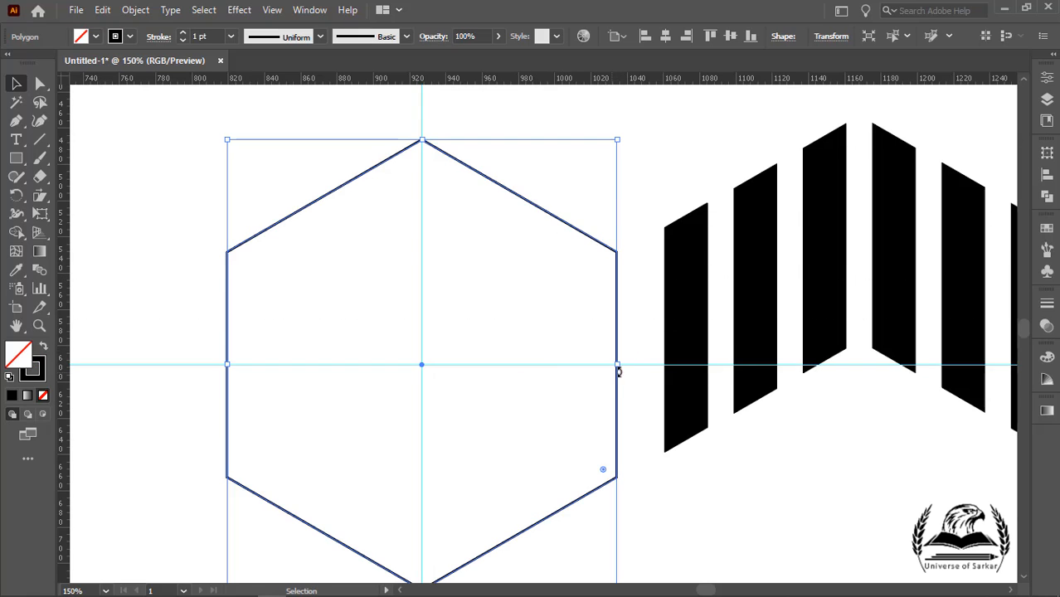
left_click_drag(629, 365, 422, 366)
left_click(616, 256)
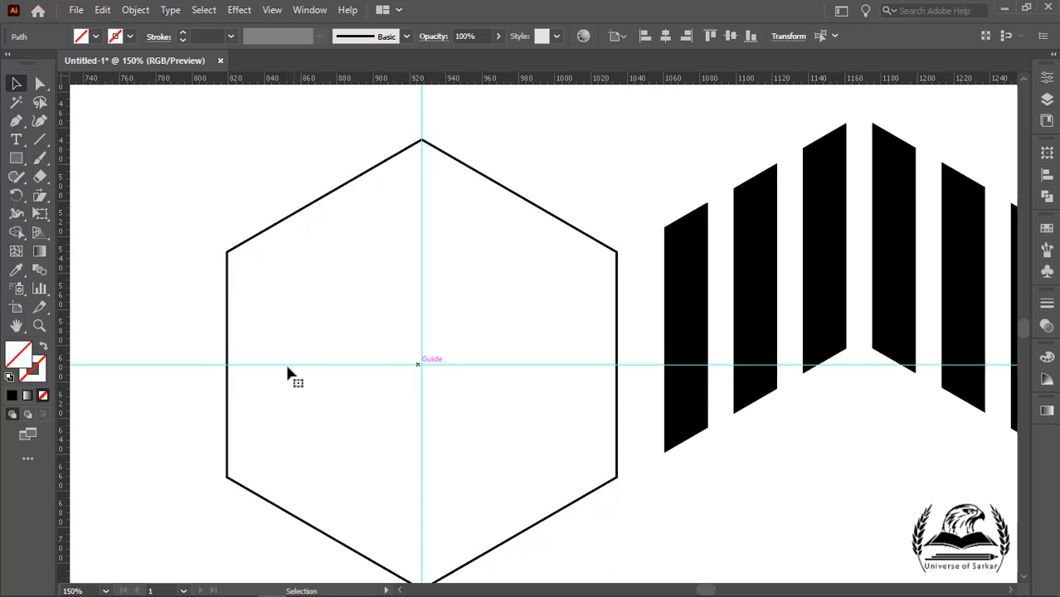
Step: Select the stripe group and scale it down proportionally
left_click(177, 301)
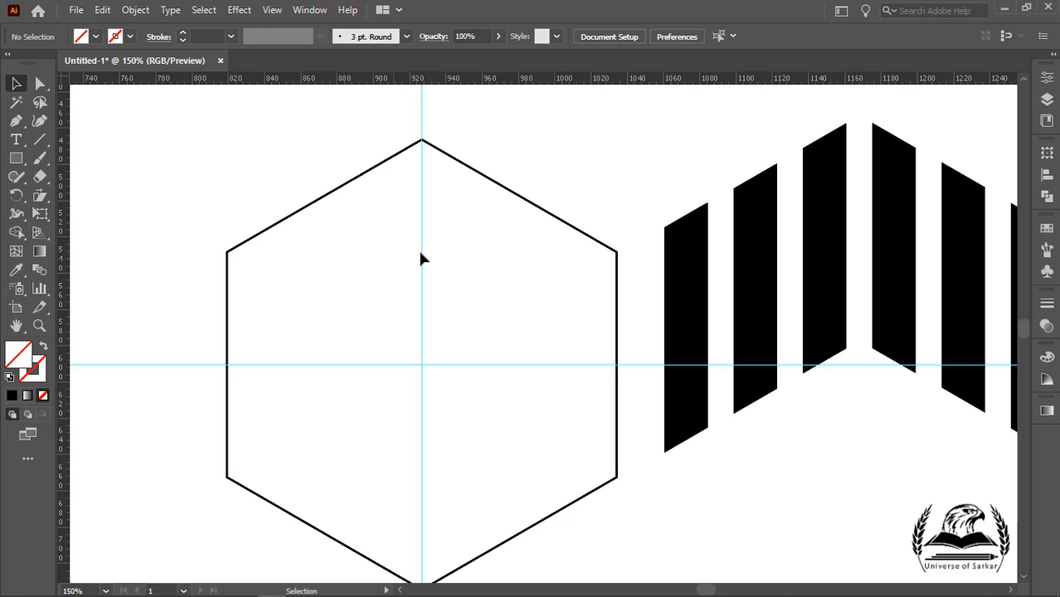
left_click(540, 209)
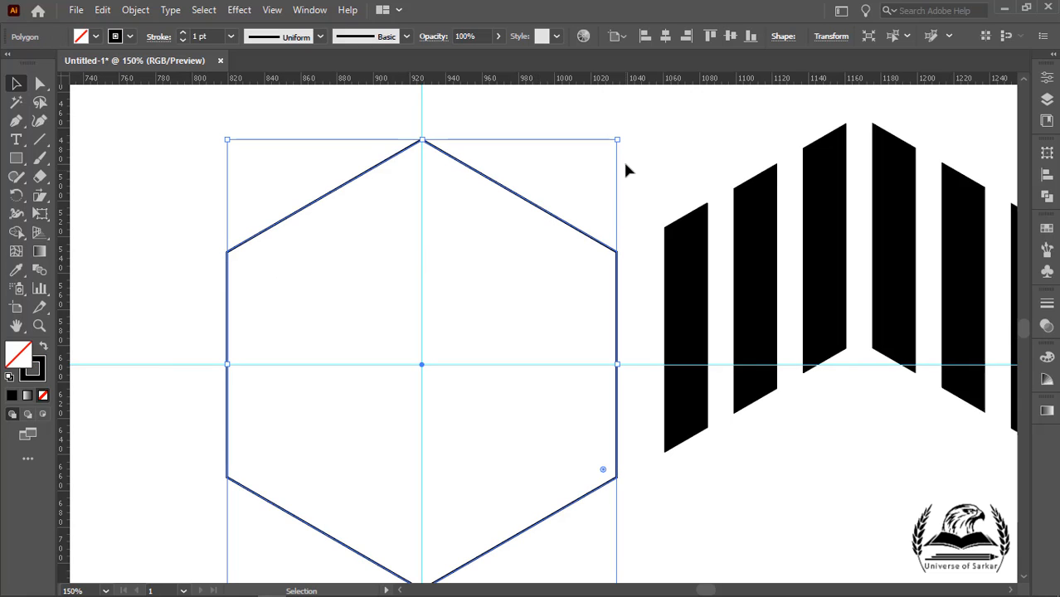
left_click(853, 243)
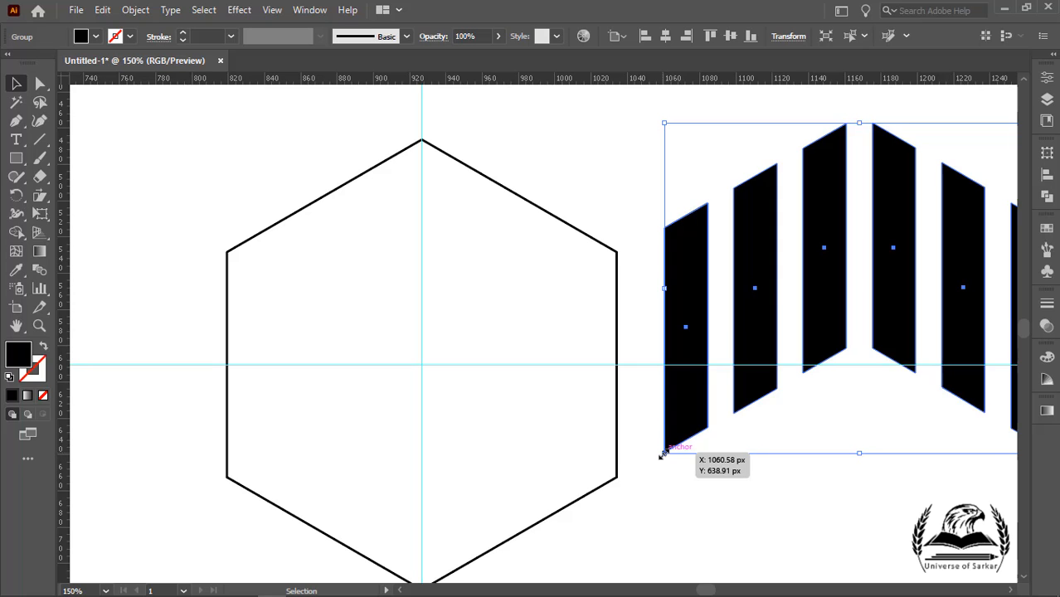
left_click_drag(663, 455, 854, 290)
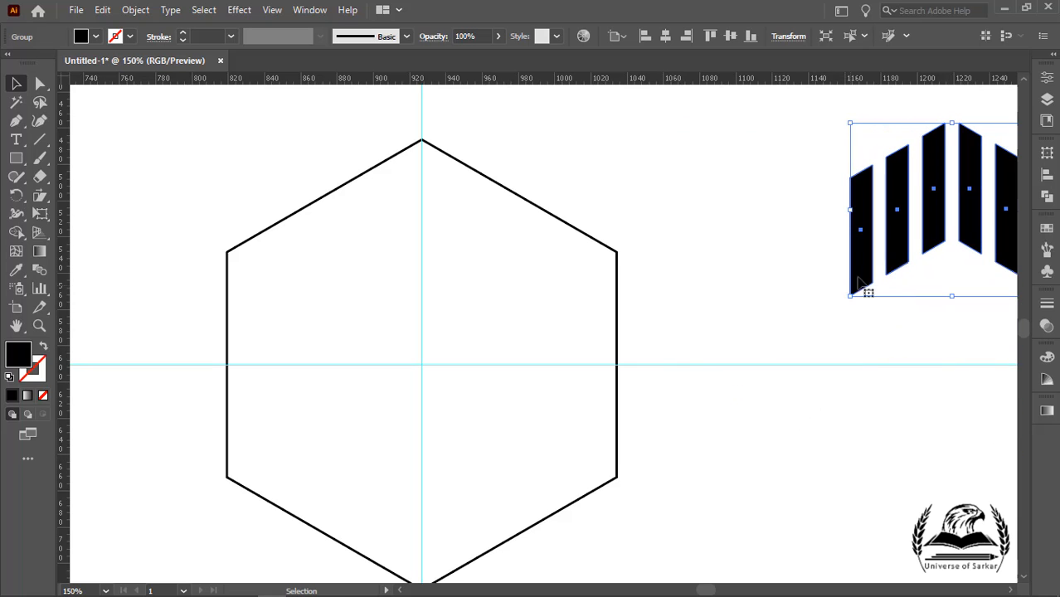
Step: Move and resize the stripe group onto the hexagon's upper-right area, its bottom-left corner at the guides' intersection
left_click_drag(888, 255, 565, 272)
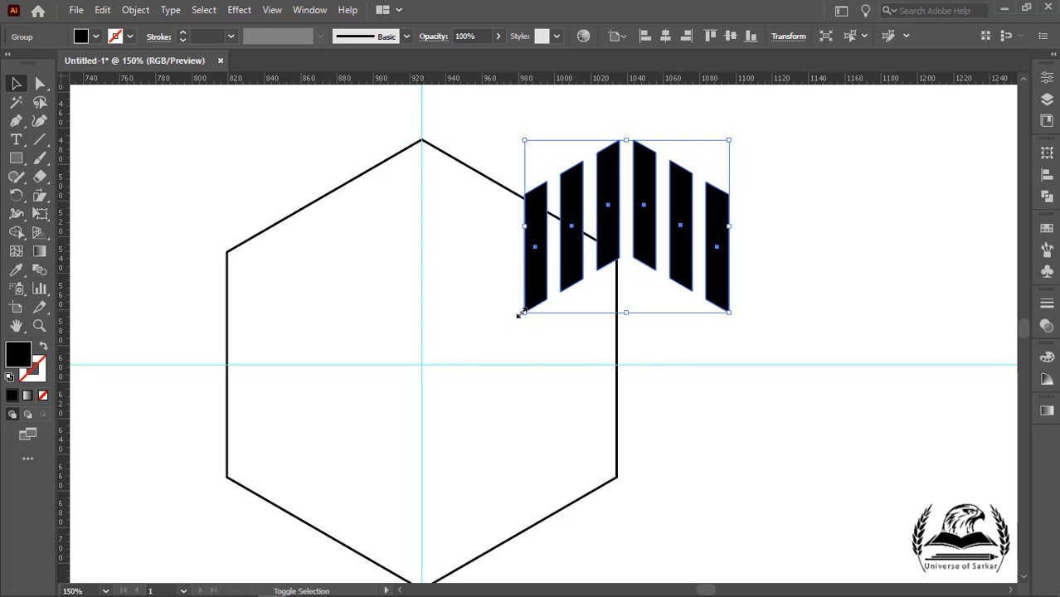
left_click_drag(520, 314, 592, 254)
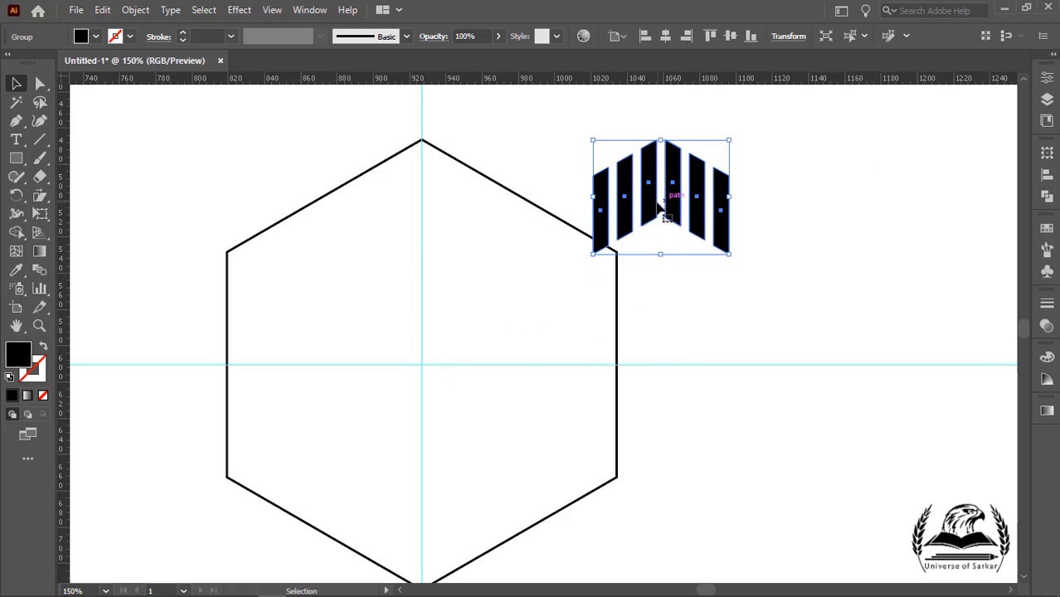
left_click_drag(660, 207, 530, 282)
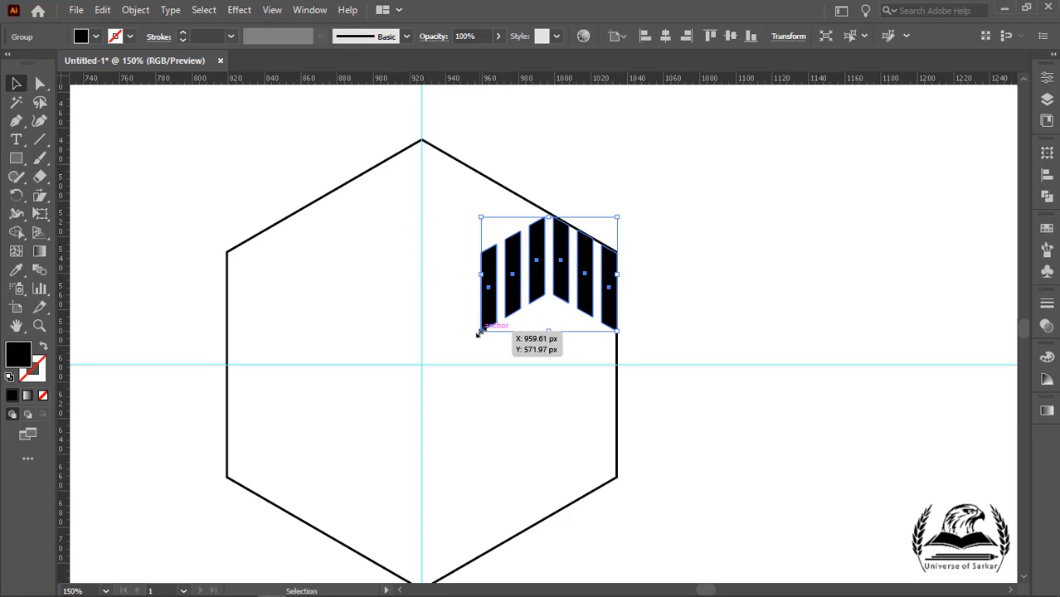
left_click_drag(478, 334, 418, 365)
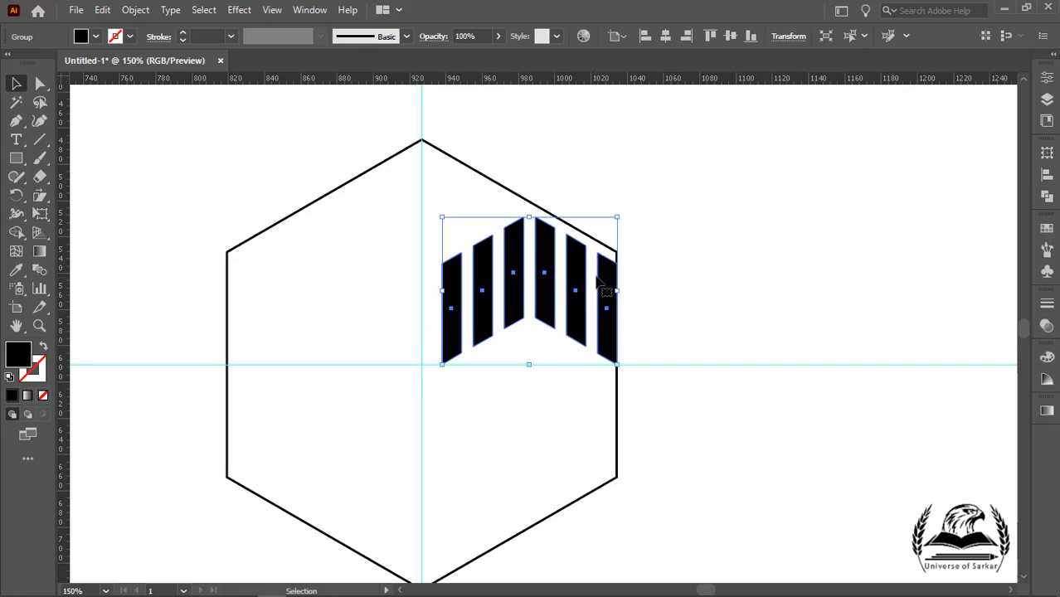
left_click_drag(607, 277, 605, 264)
left_click_drag(440, 354, 431, 369)
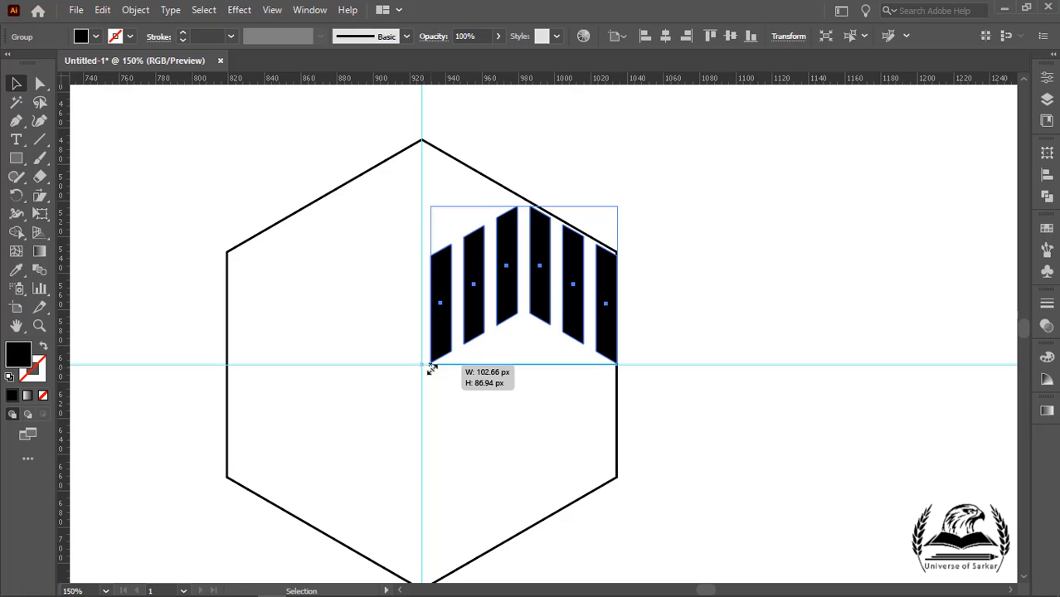
left_click_drag(430, 369, 431, 369)
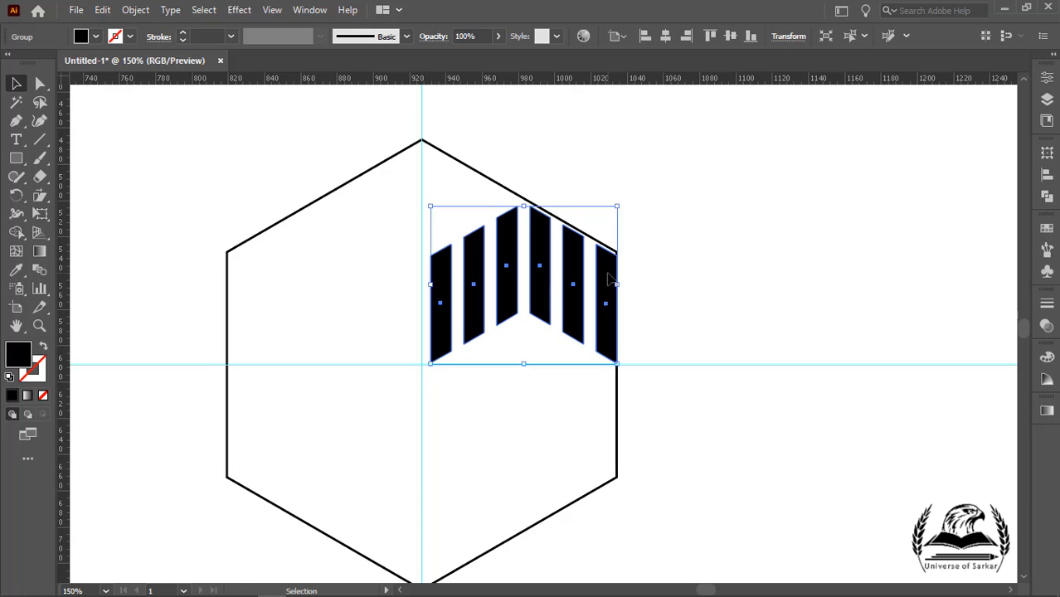
left_click_drag(609, 277, 609, 274)
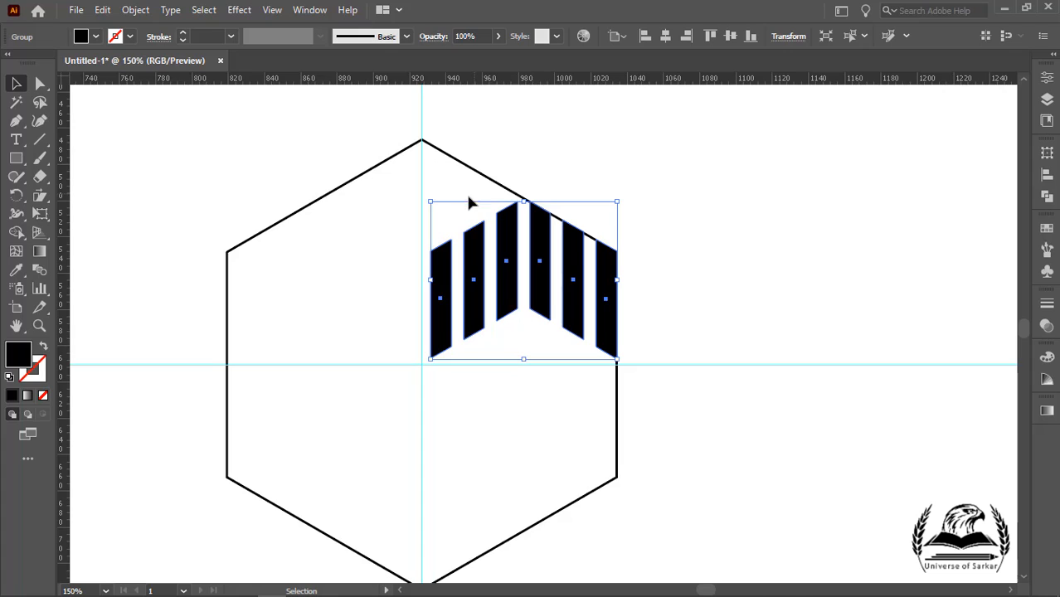
left_click(429, 359)
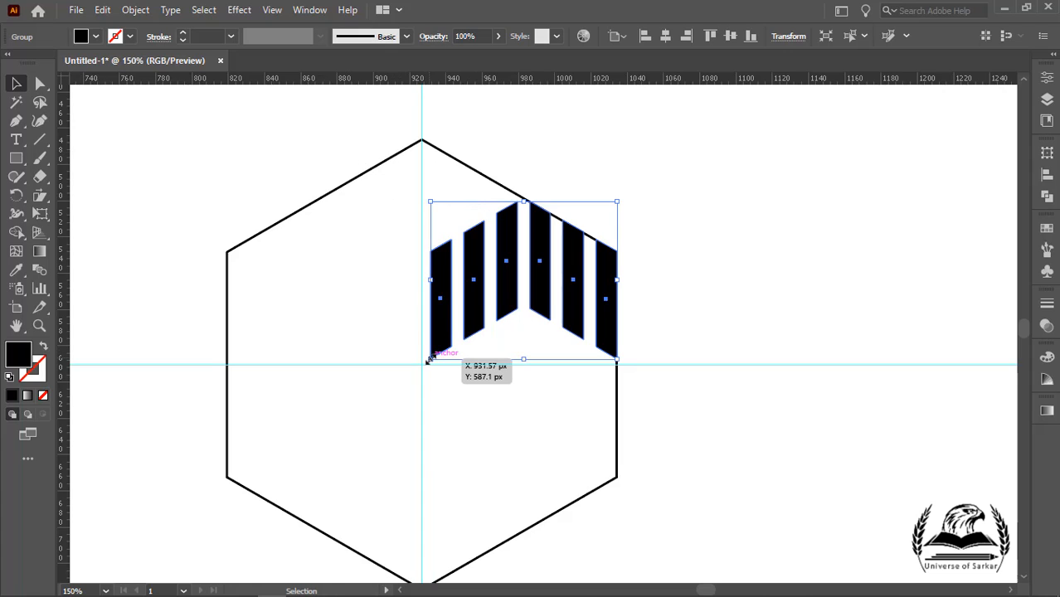
left_click_drag(429, 359, 420, 371)
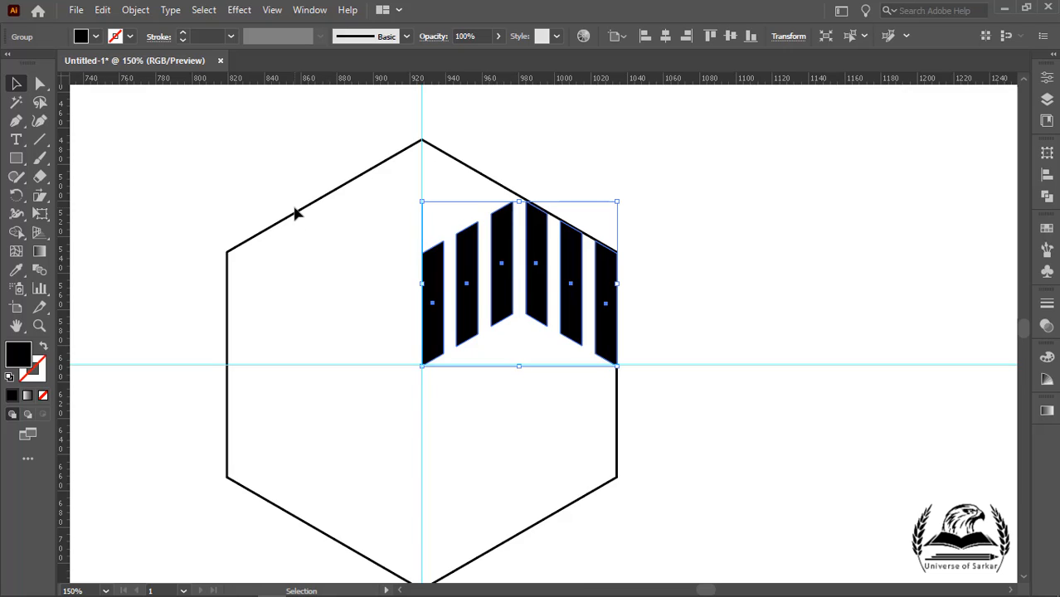
Step: Add a vertical guide just right of the center guide and shift the stripe group so its left edge sits on it
left_click_drag(67, 225, 444, 264)
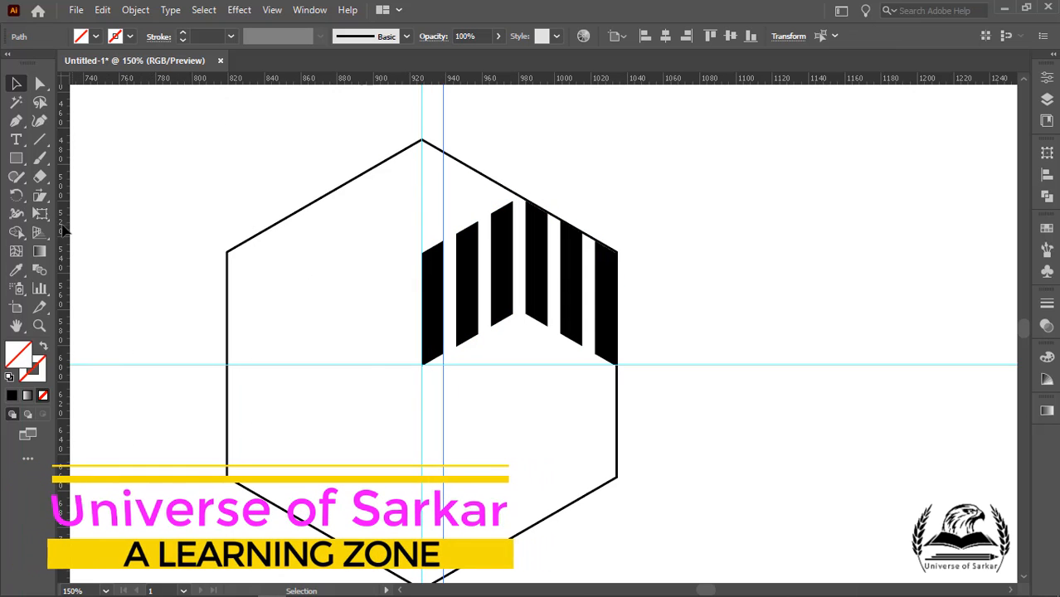
left_click_drag(66, 228, 456, 268)
left_click_drag(469, 128, 439, 149)
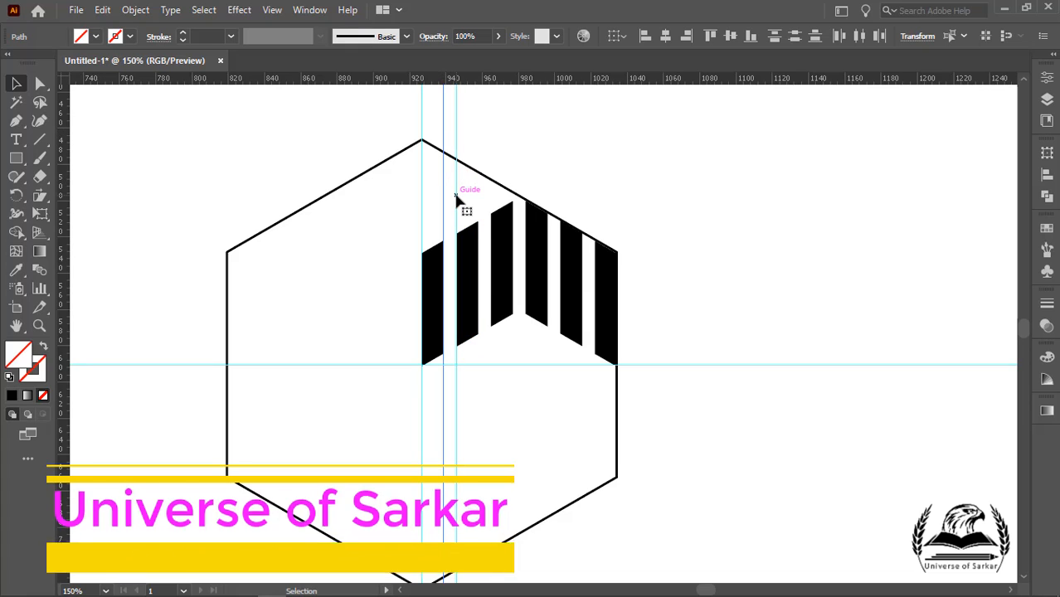
left_click_drag(455, 195, 365, 227)
key("ctrl+z")
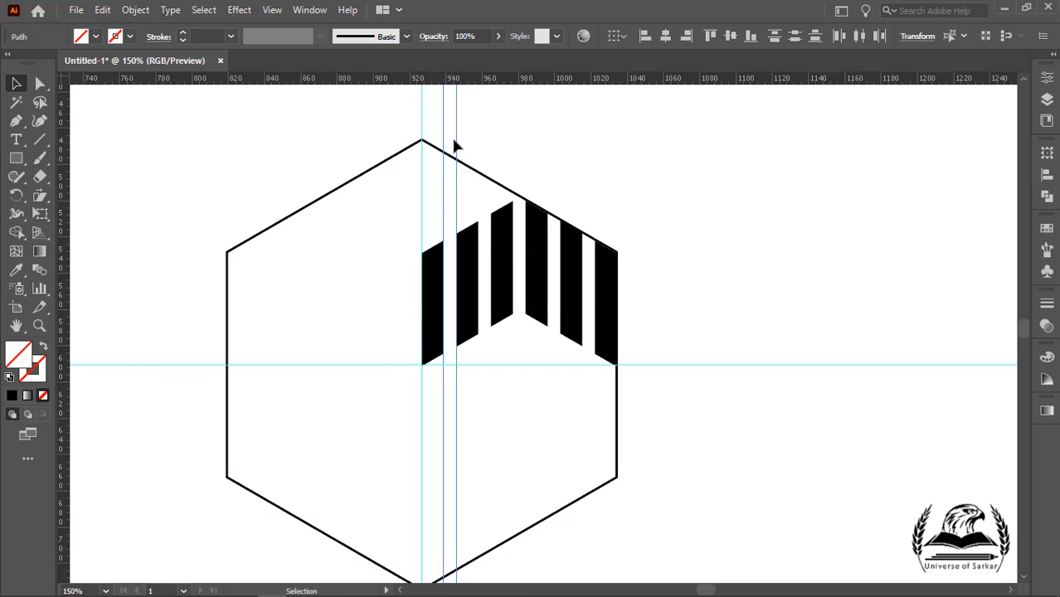
left_click_drag(444, 146, 420, 234)
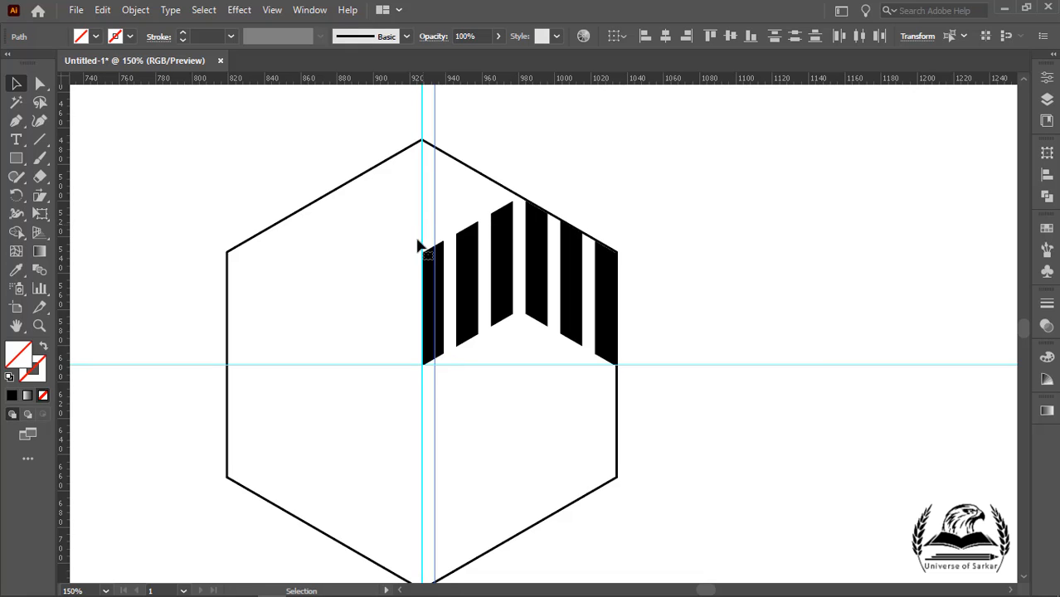
left_click(465, 294)
left_click_drag(421, 364, 434, 356)
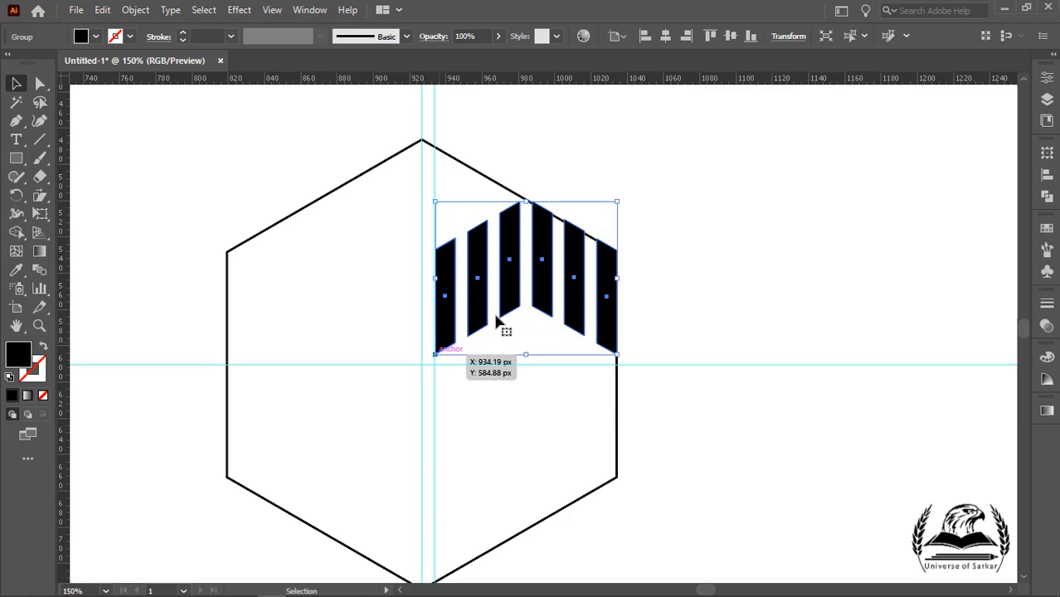
Step: Delete the extra vertical guide
left_click(709, 225)
left_click_drag(428, 115, 454, 127)
key("slash")
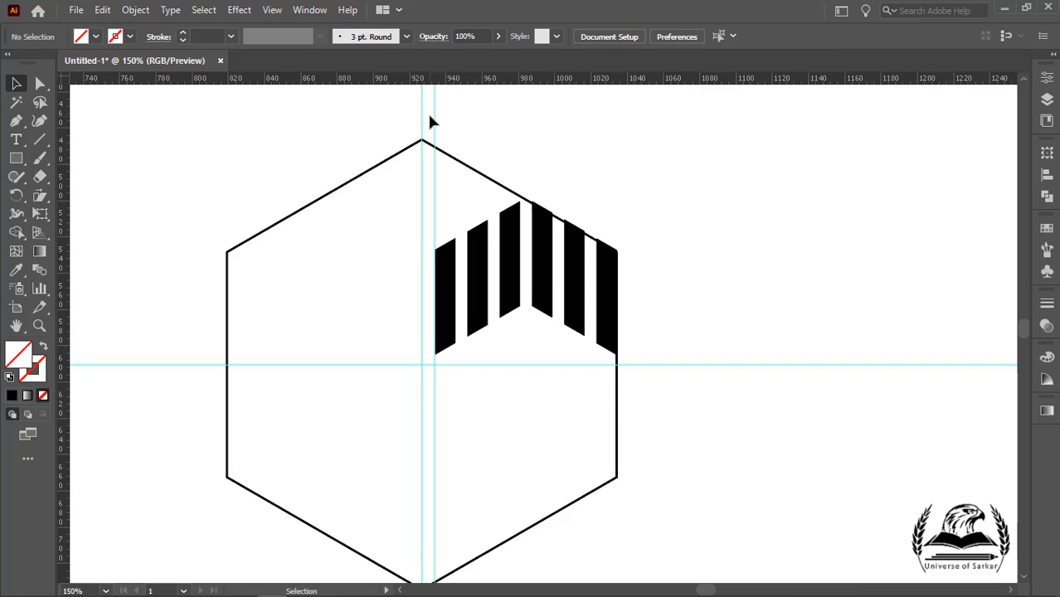
left_click(435, 117)
key("Delete")
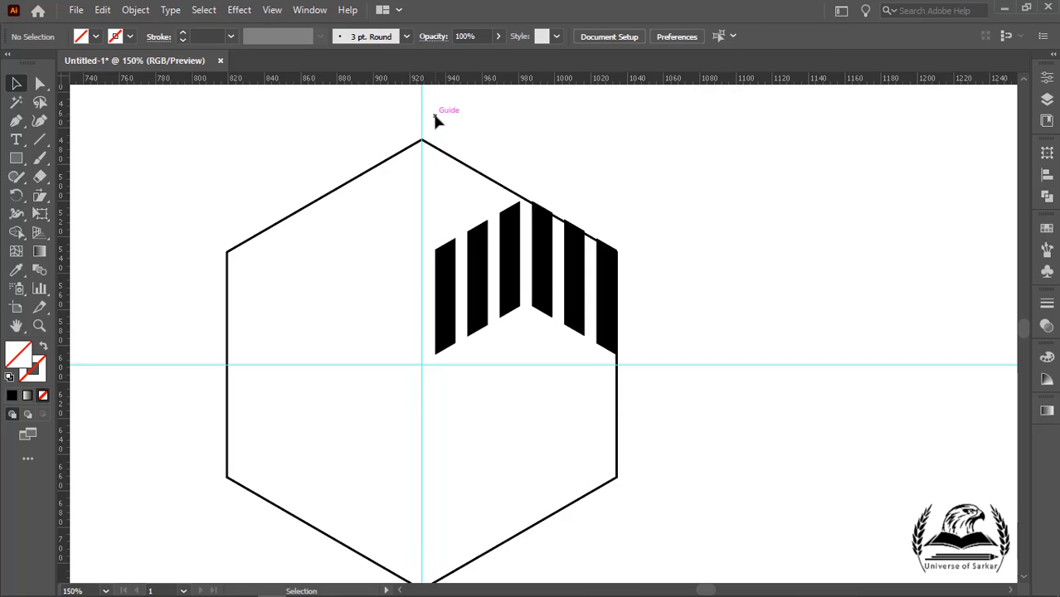
Step: Rotate a copy of the stripe group -60° around the hexagon's center and repeat the transform four times
left_click(509, 284)
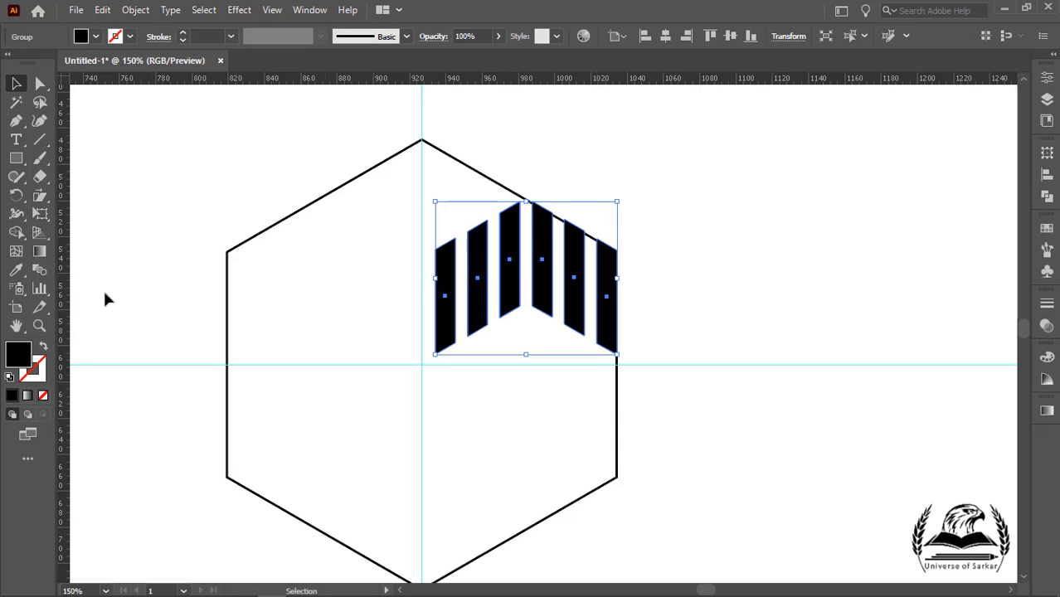
left_click(17, 197)
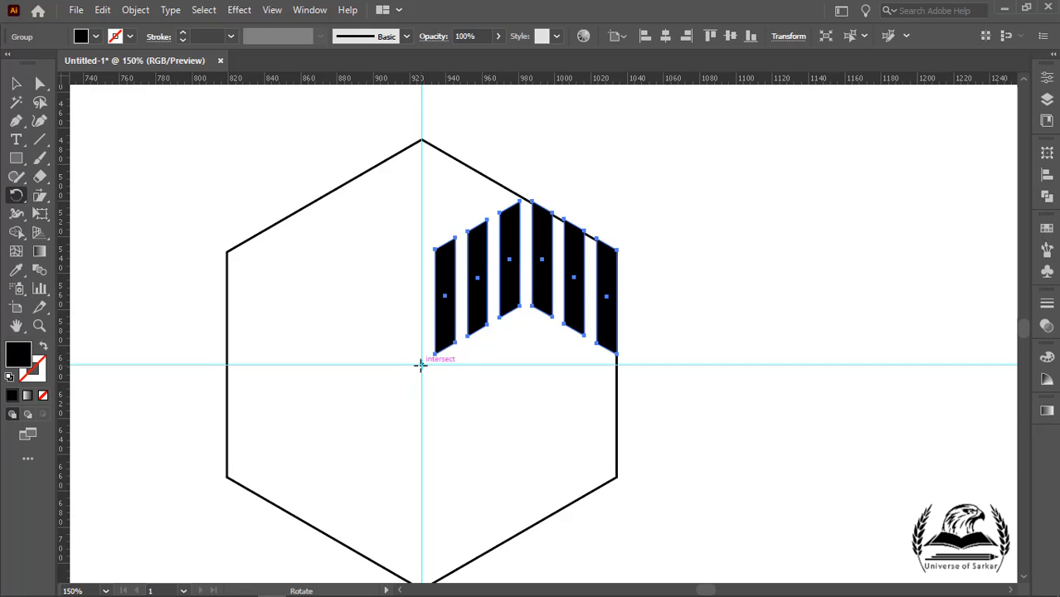
left_click(421, 366)
left_click(420, 366, "alt")
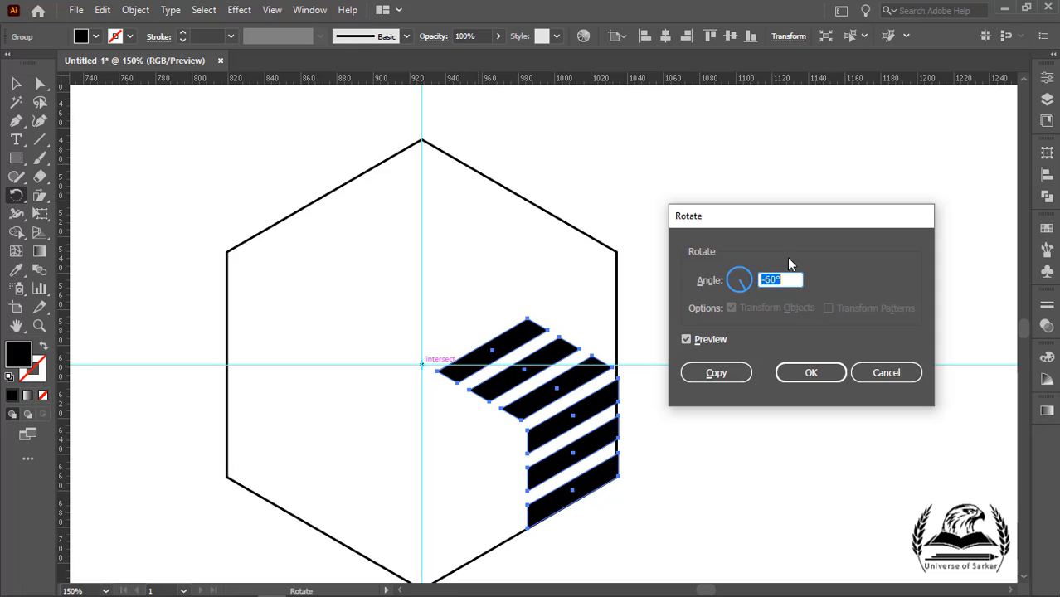
left_click(735, 376)
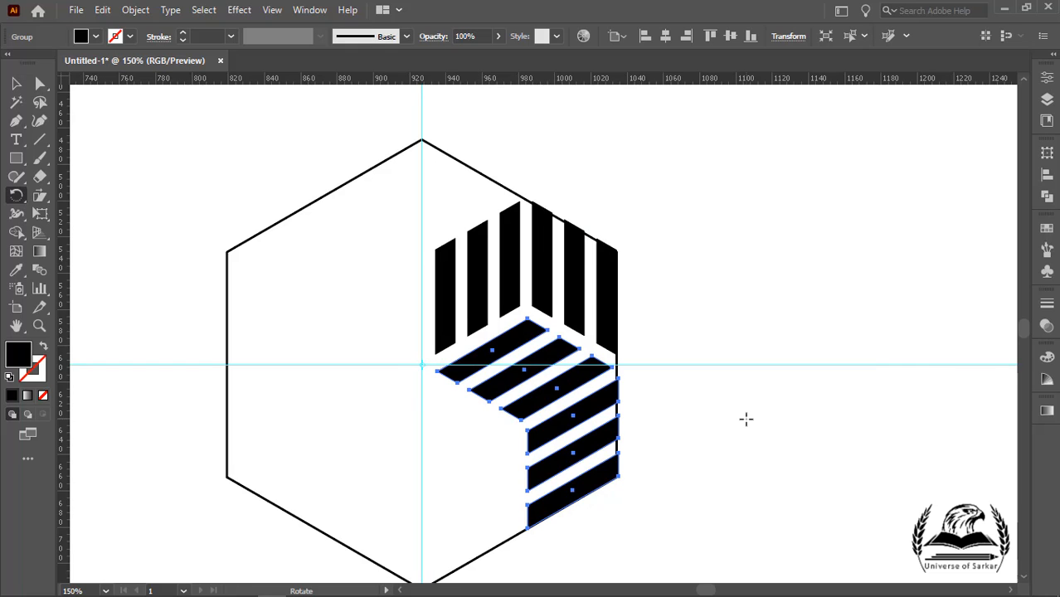
key("ctrl+d")
key("ctrl+d")
key("ctrl+d")
key("ctrl+d")
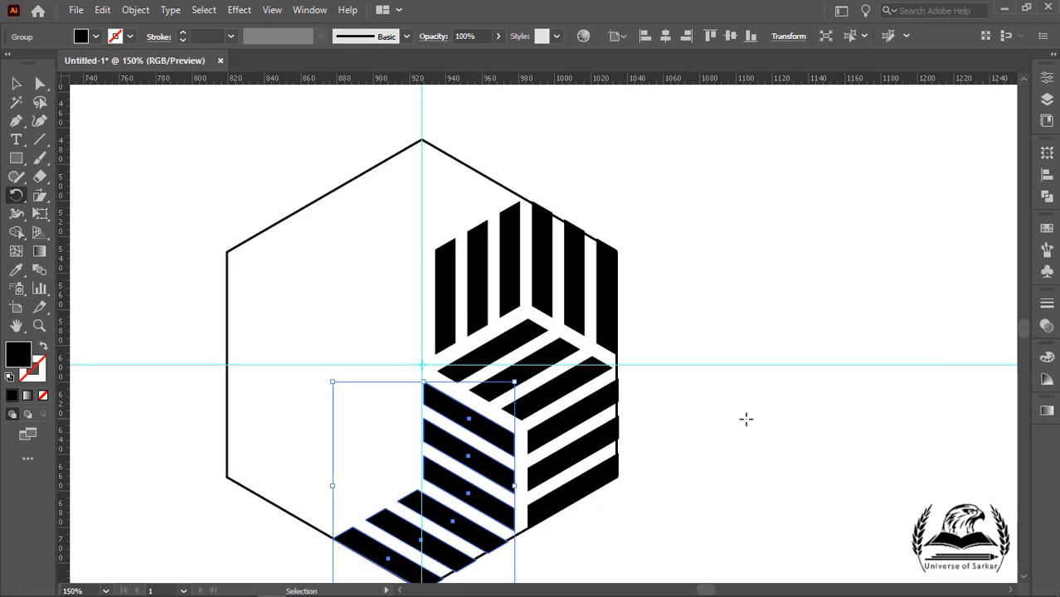
key("ctrl+d")
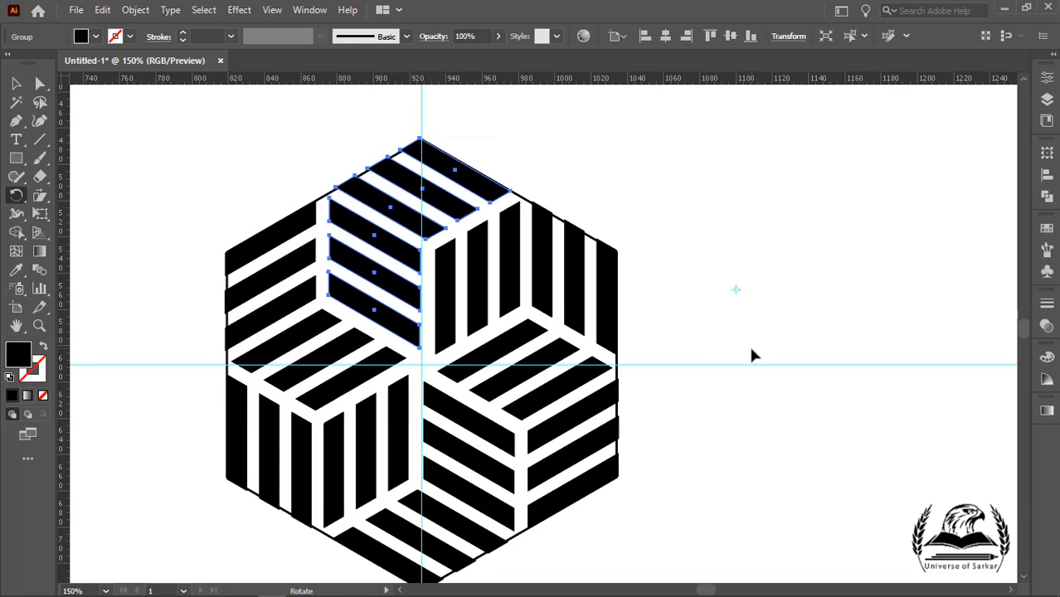
Step: Delete both guides and the hexagon outline
left_click(16, 84)
left_click(304, 124)
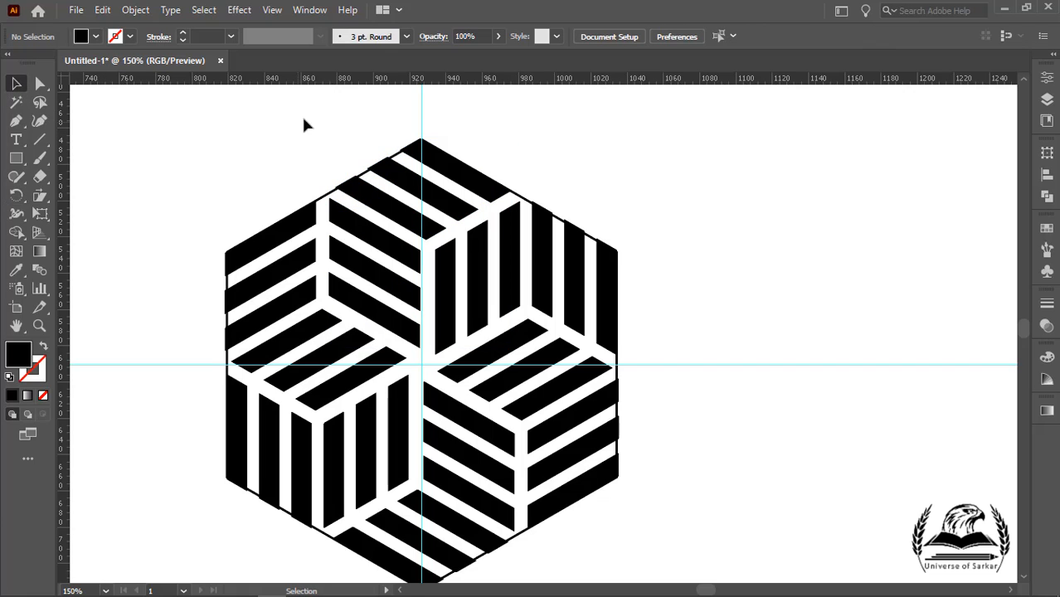
left_click(428, 108)
key("Delete")
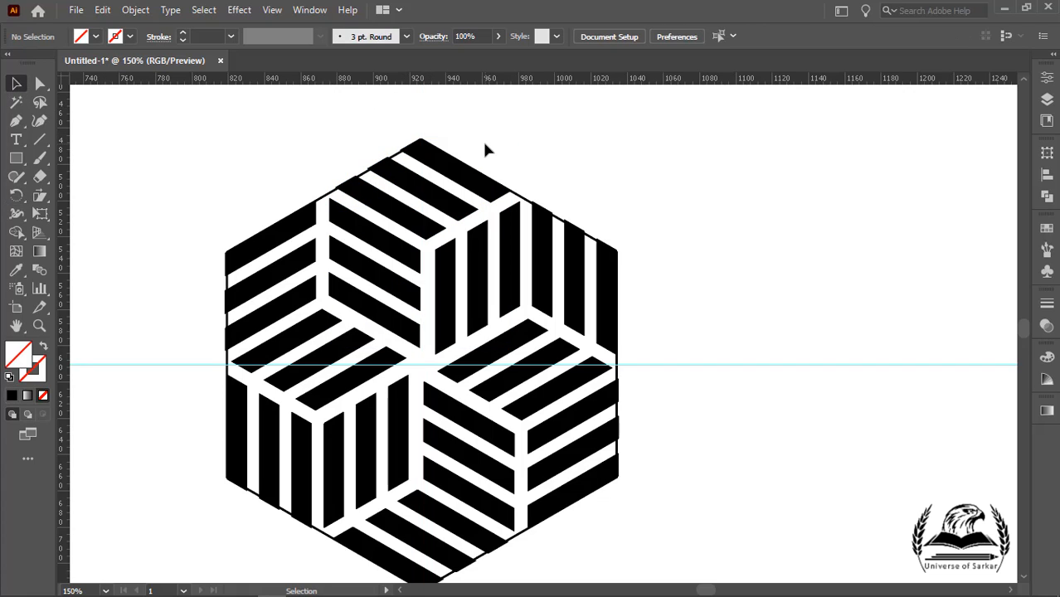
left_click_drag(660, 283, 679, 393)
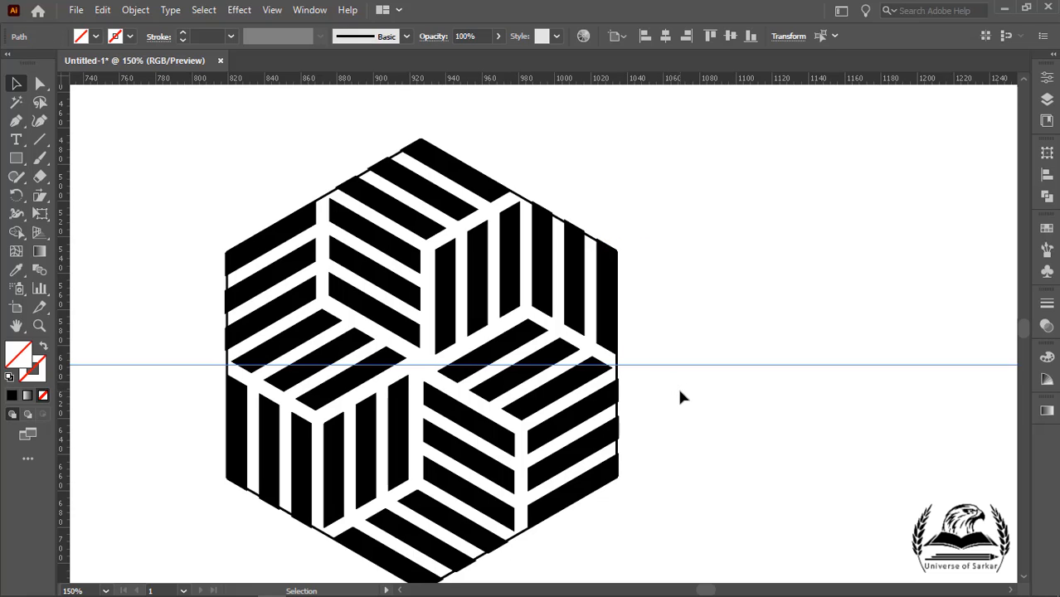
key("Delete")
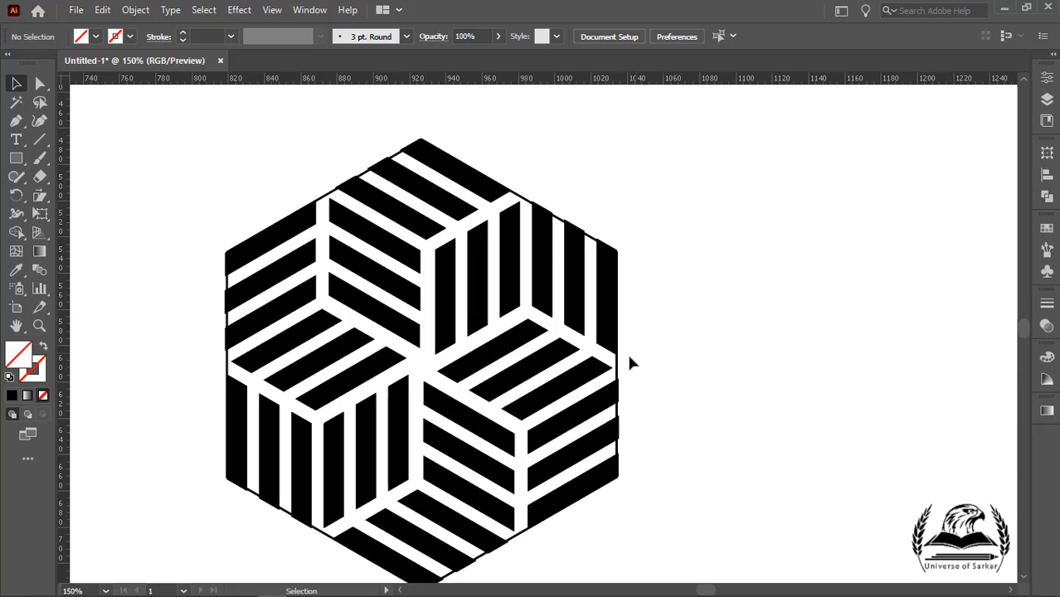
left_click(618, 373)
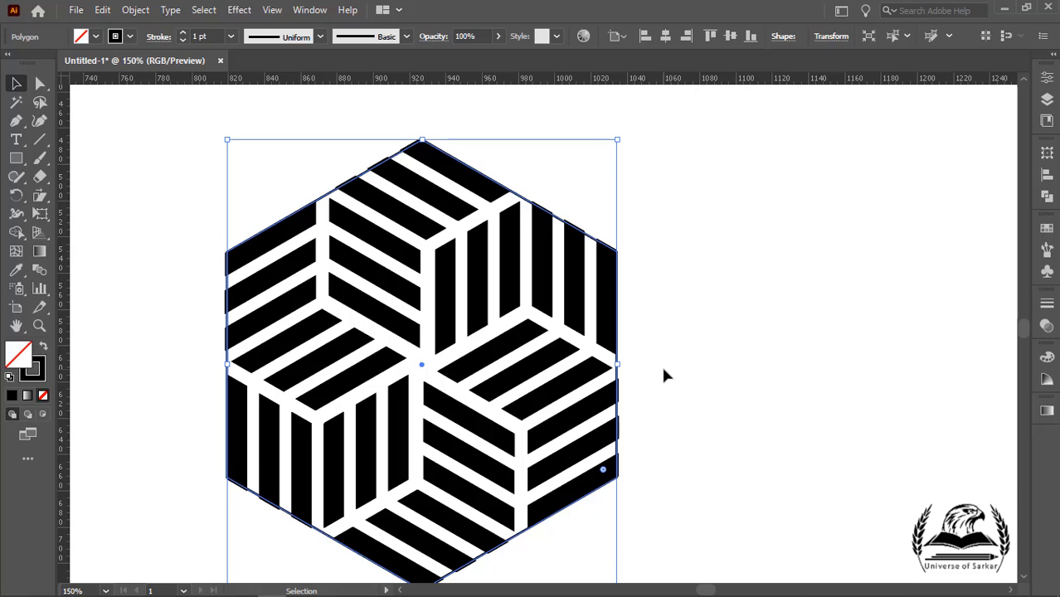
key("Delete")
Step: Select all the stripes and scale the whole pattern up proportionally, about two and a half times larger
scroll(628, 327, "down", 2)
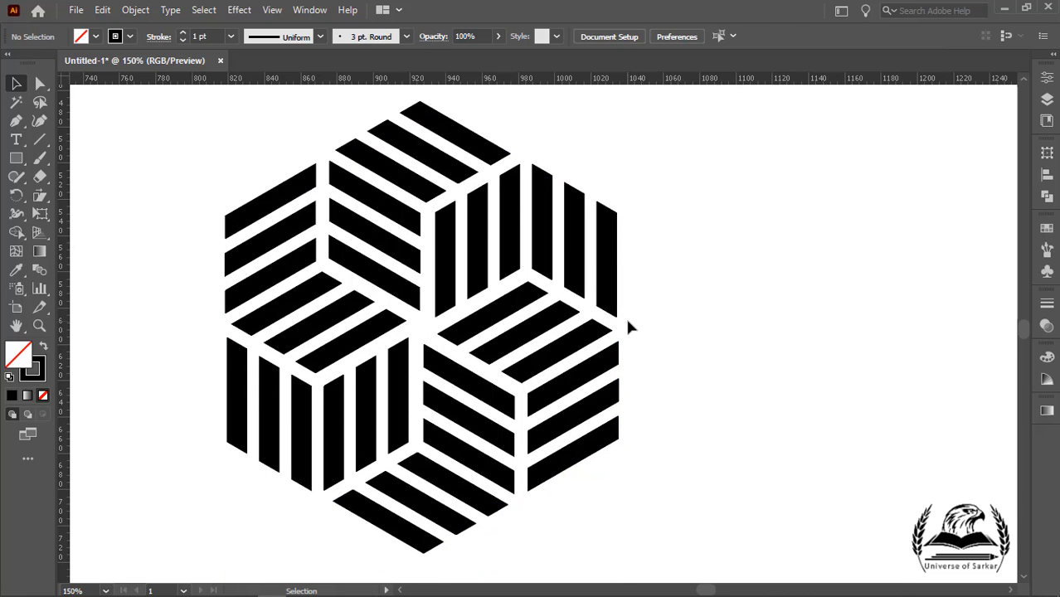
scroll(628, 328, "down", 1)
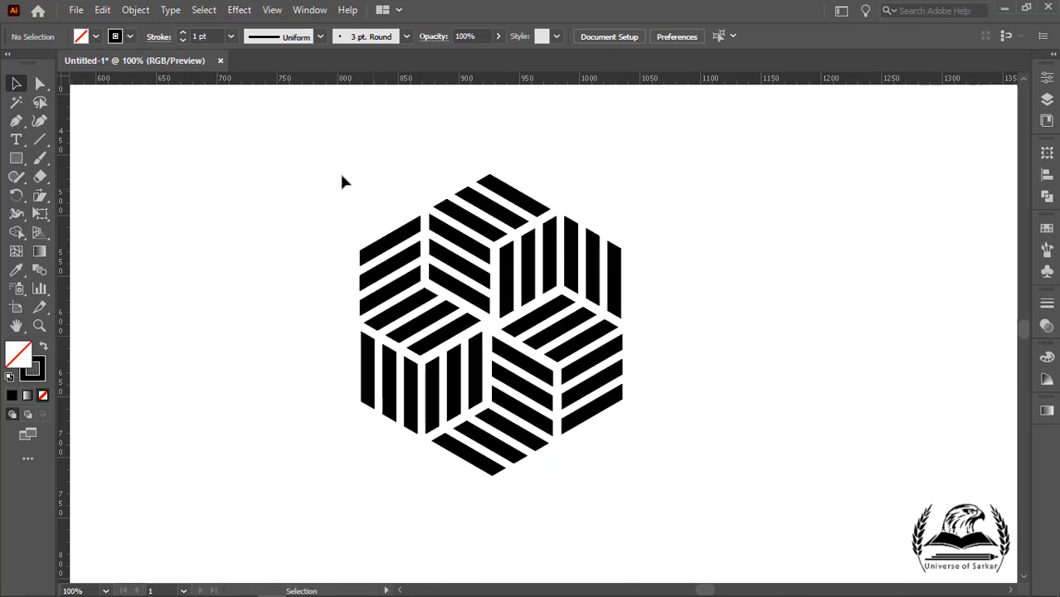
left_click_drag(267, 150, 673, 513)
key("a")
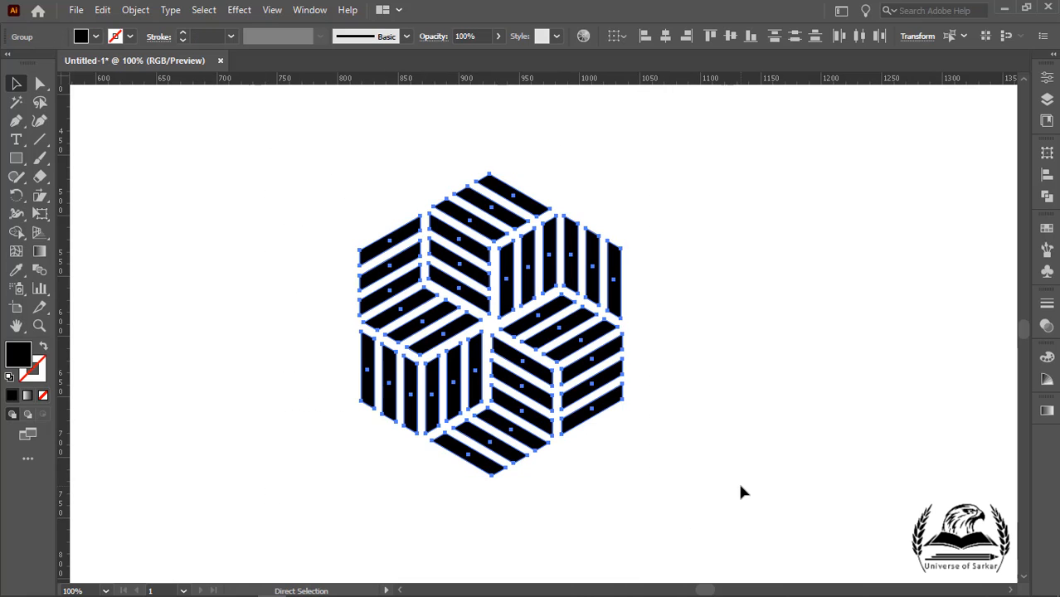
key("v")
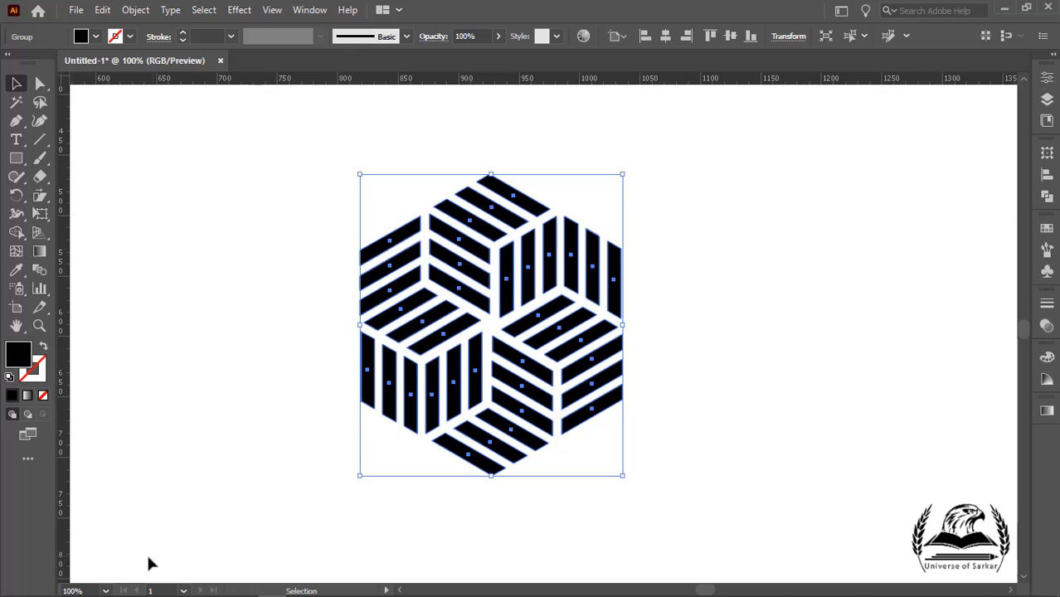
left_click(104, 591)
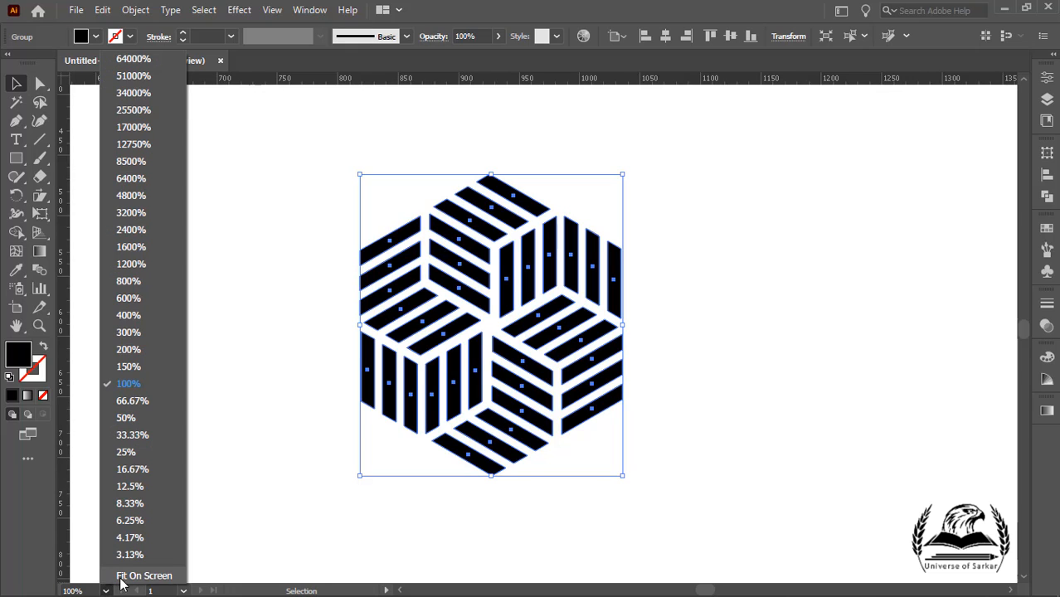
left_click(142, 575)
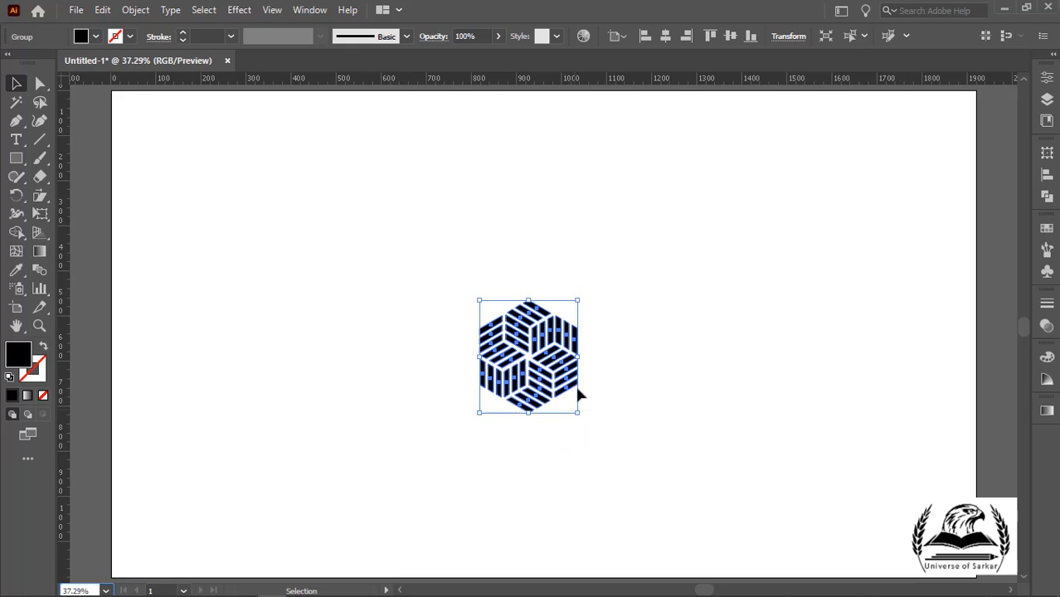
left_click_drag(578, 300, 774, 129)
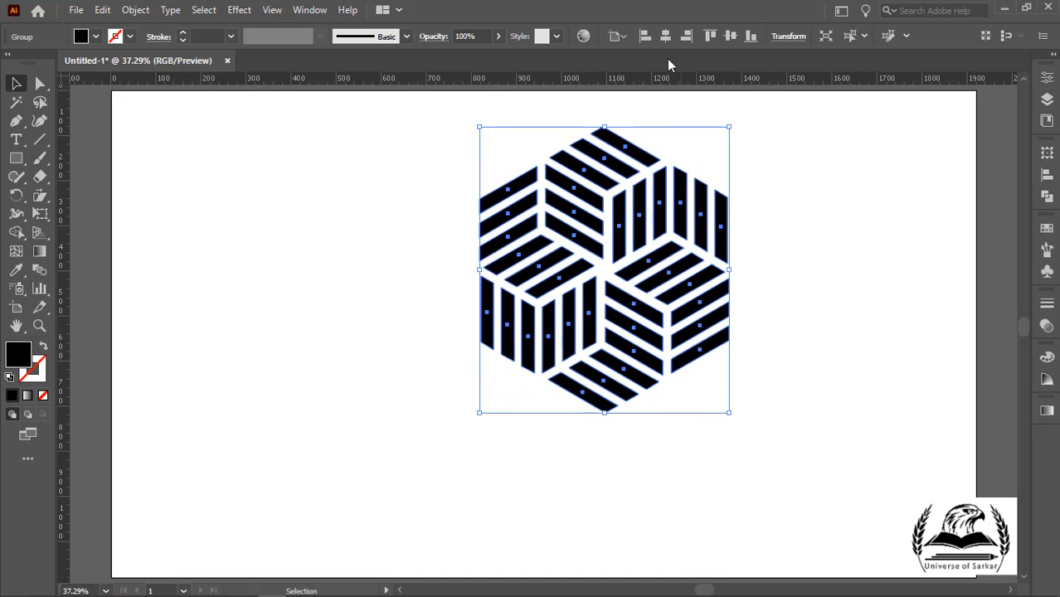
Step: Set alignment to the artboard and center the pattern horizontally and vertically on it
left_click(625, 37)
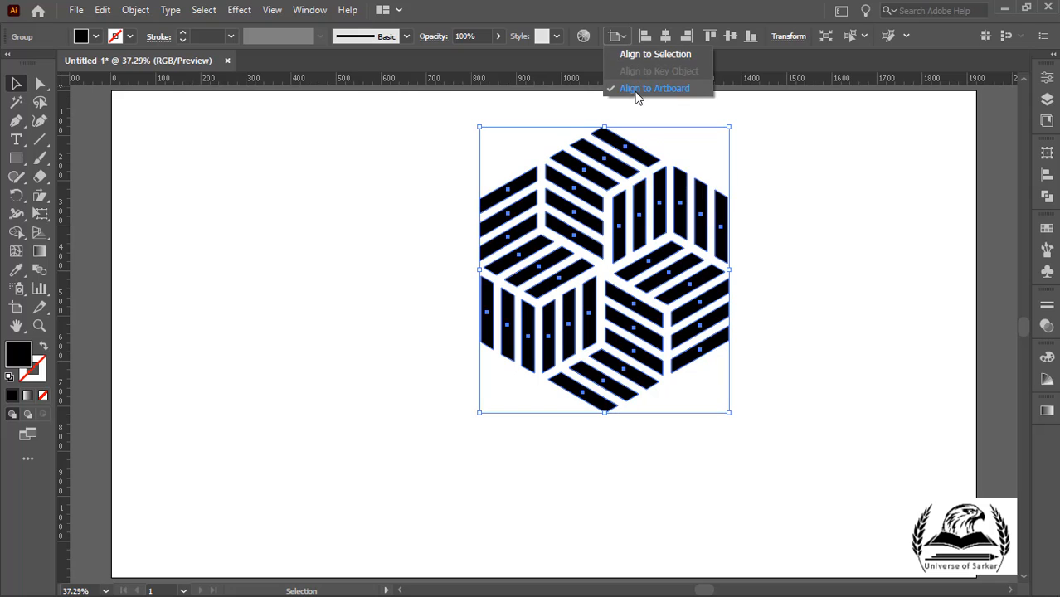
left_click(749, 56)
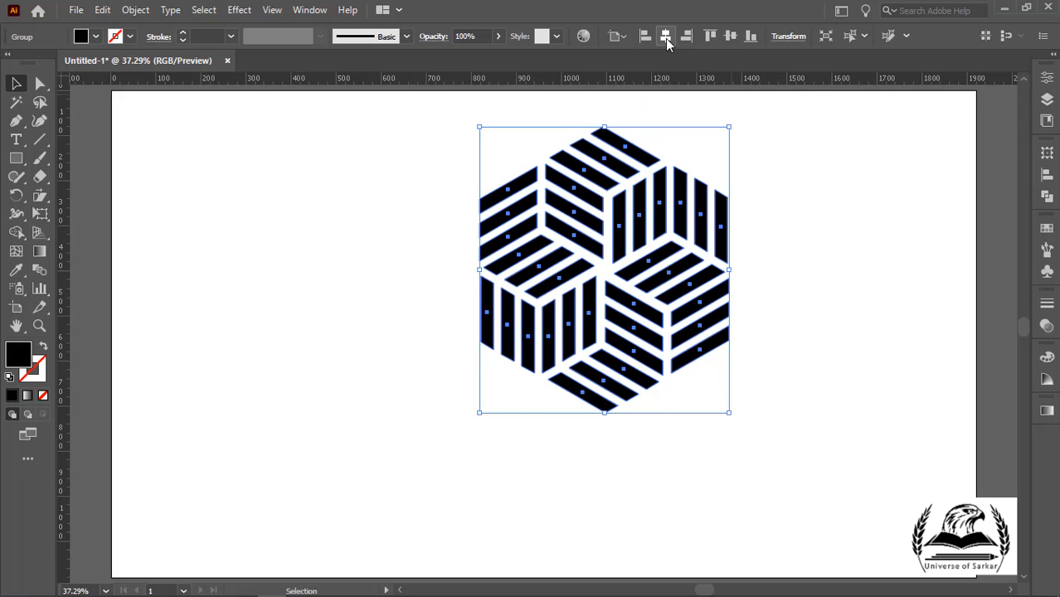
left_click(665, 38)
left_click(730, 36)
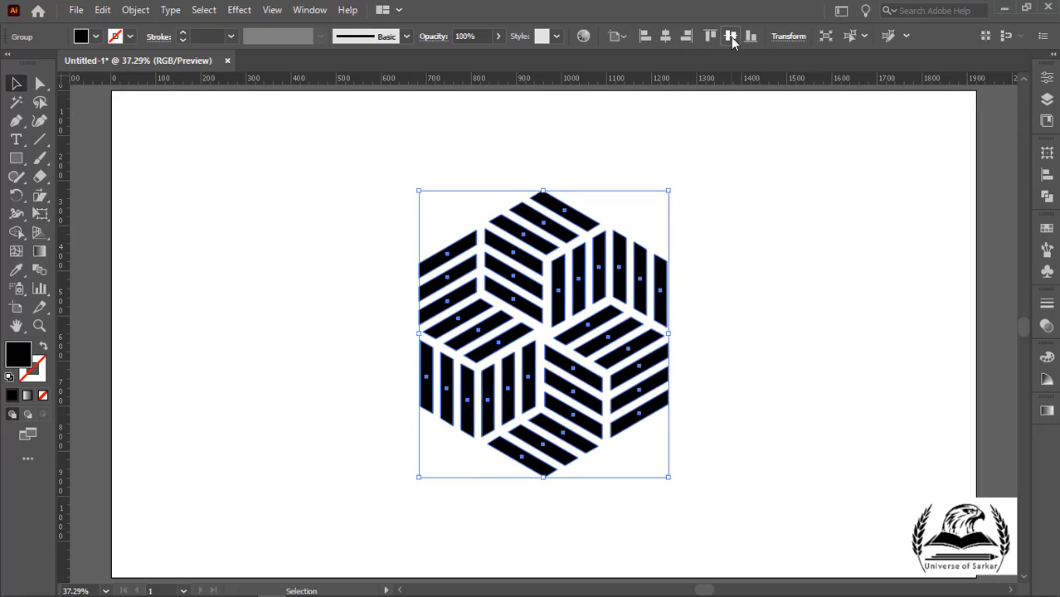